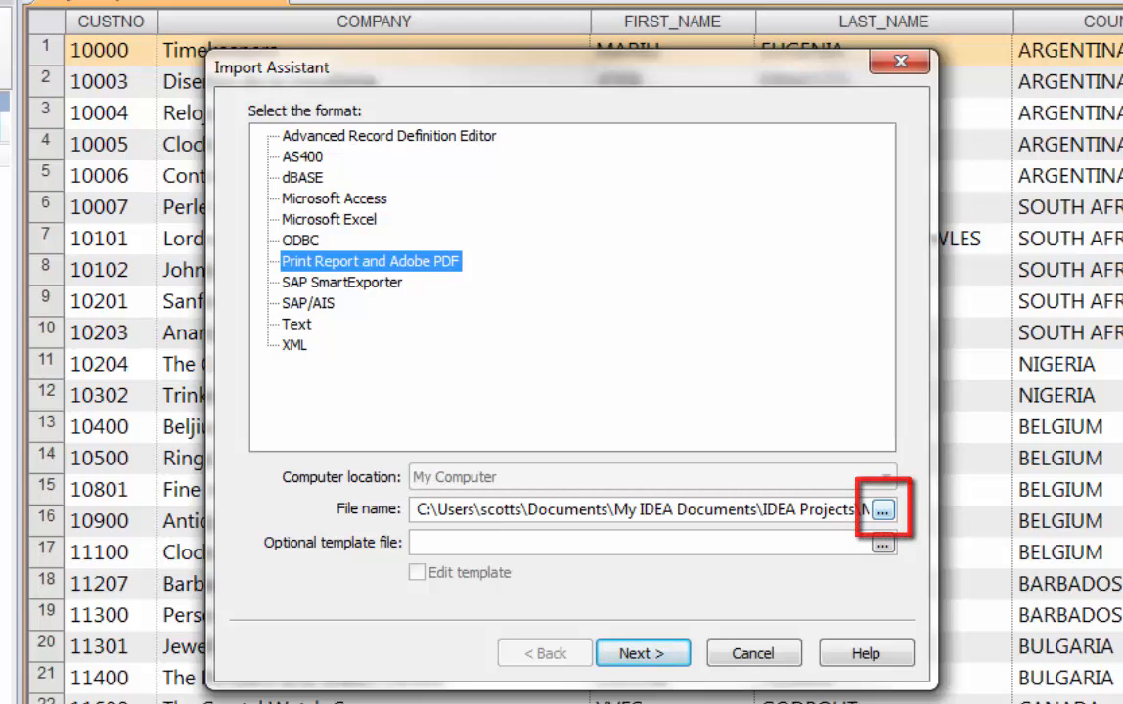
# Step: Import Travel_report.prn from the Source Files.ILB folder as a Print Report and open it in an enlarged Report Reader window
pyautogui.click(883, 511)
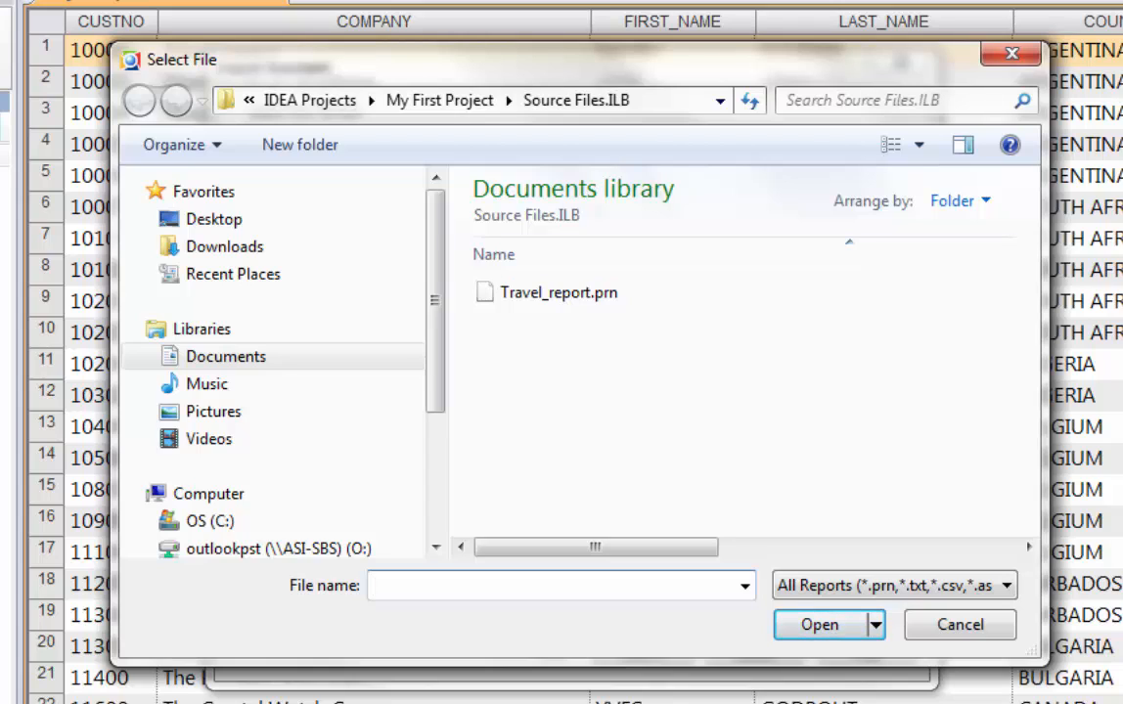
pyautogui.click(559, 293)
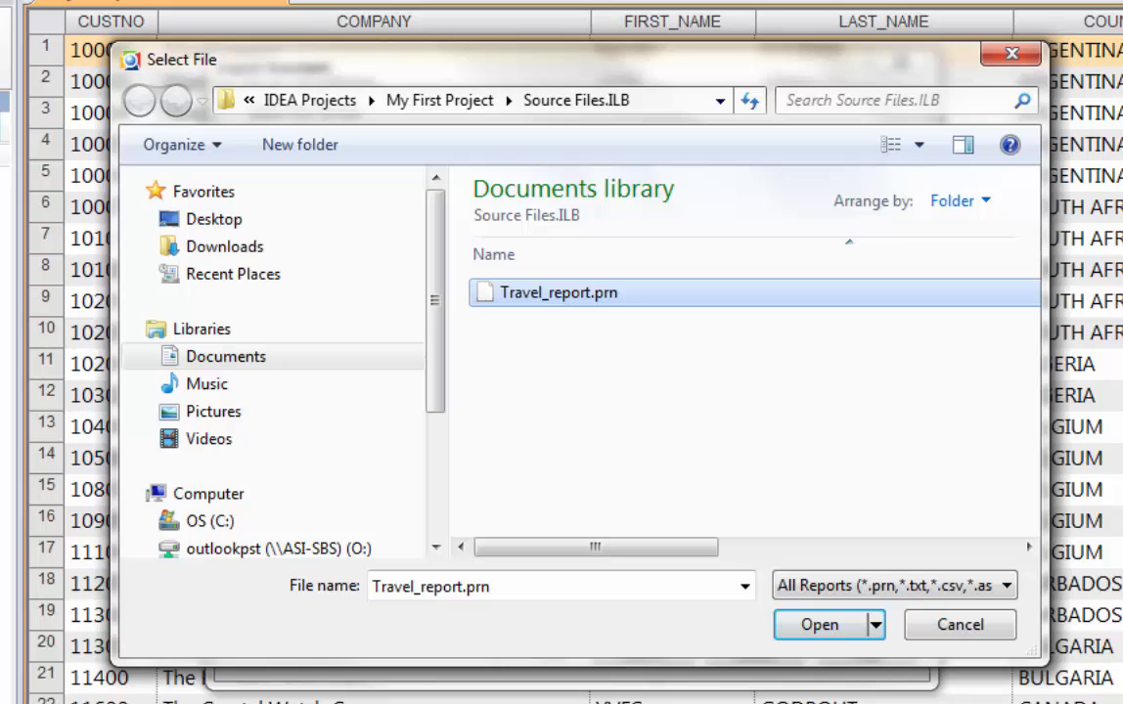
pyautogui.press('Return')
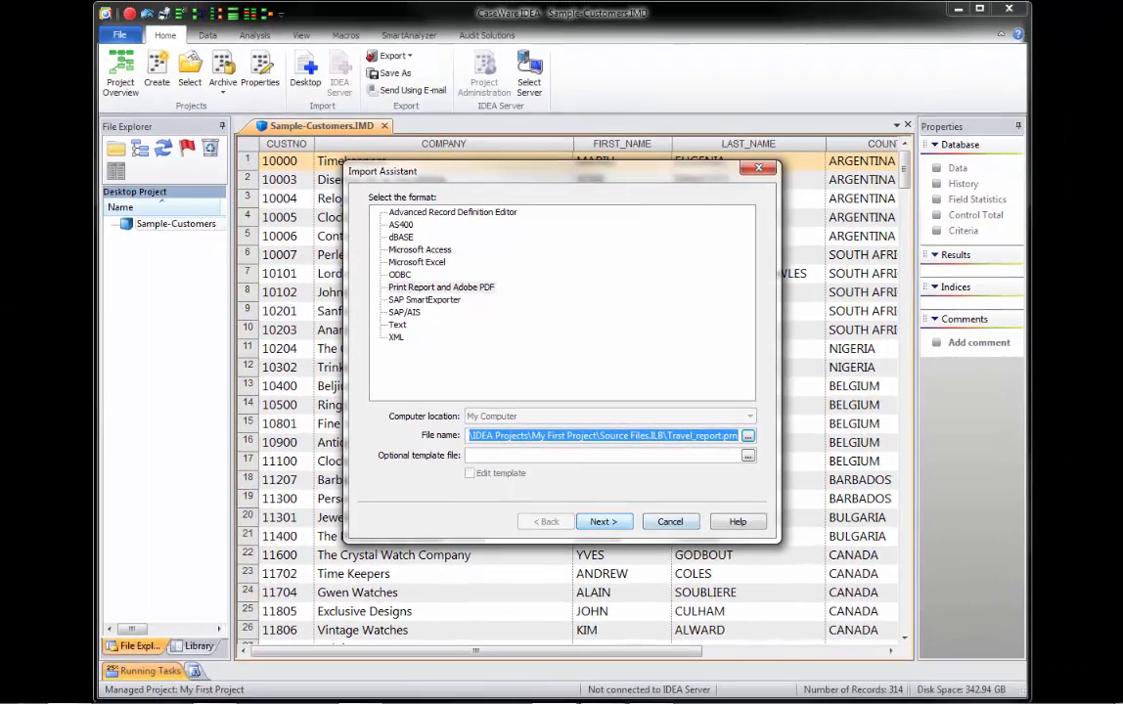
pyautogui.press('Return')
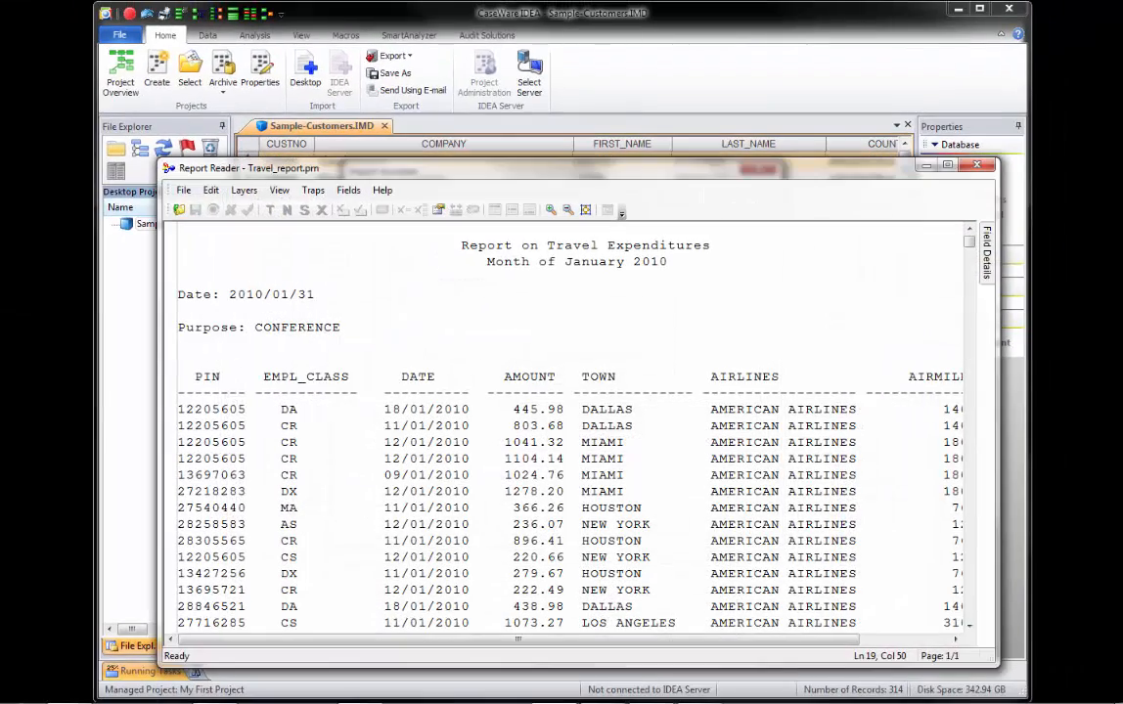
pyautogui.moveTo(159, 158); pyautogui.dragTo(116, 23)
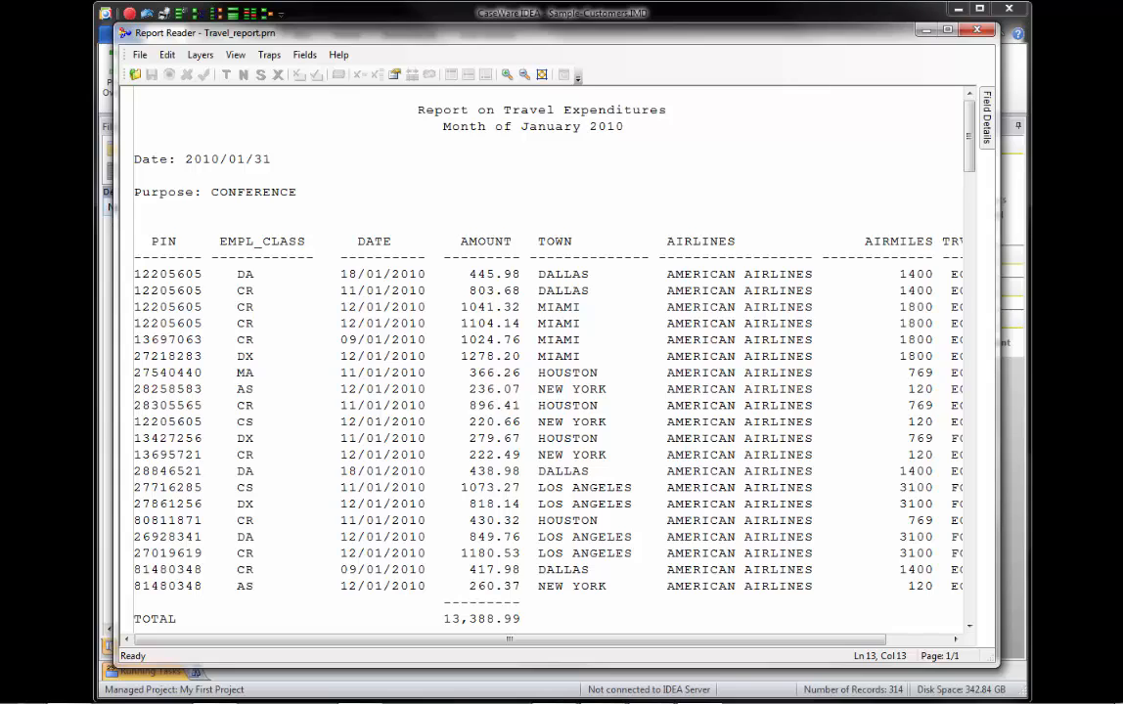
# Step: Create a standard layer using the first detail line under the CONFERENCE purpose as the sample line
pyautogui.click(235, 274)
pyautogui.click(126, 275)
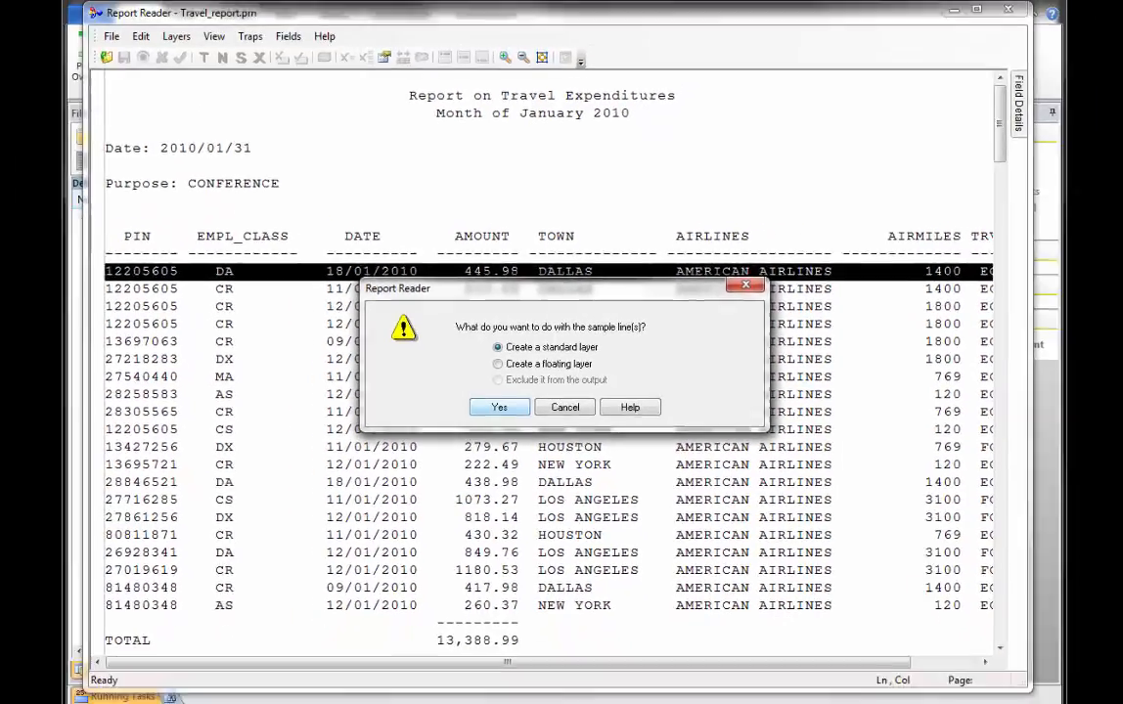
pyautogui.click(499, 407)
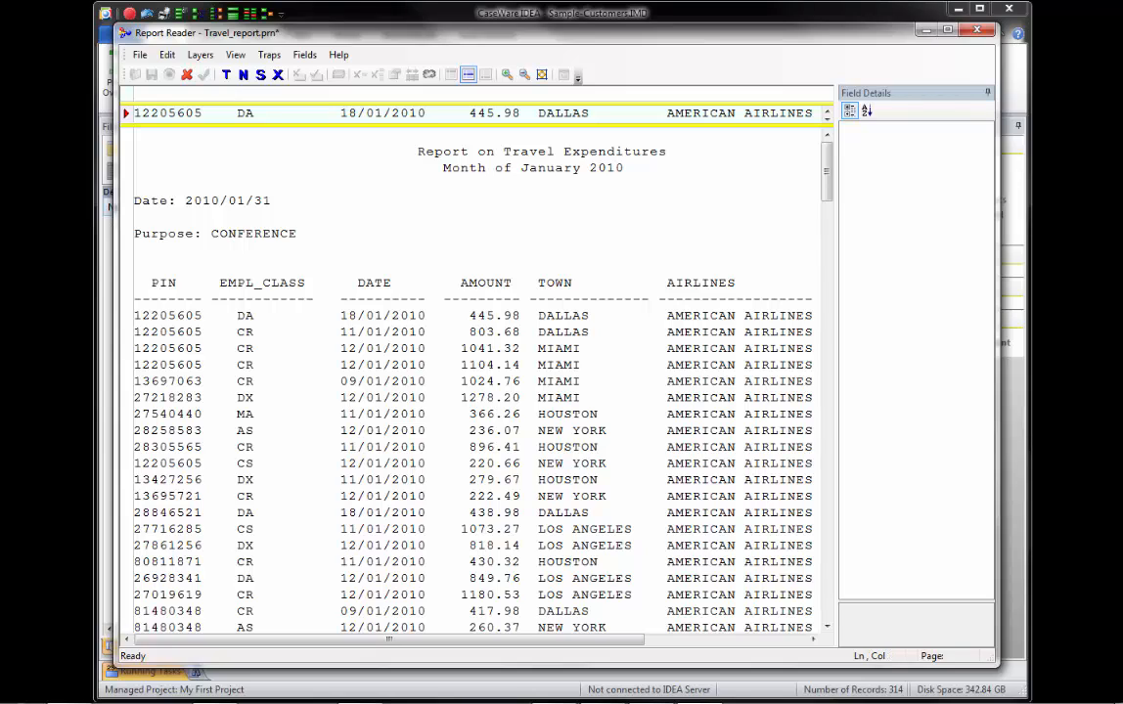
# Step: Trap the detail lines with two numeric traps over the last two PIN digits and a space trap over the following blank
pyautogui.write('D')
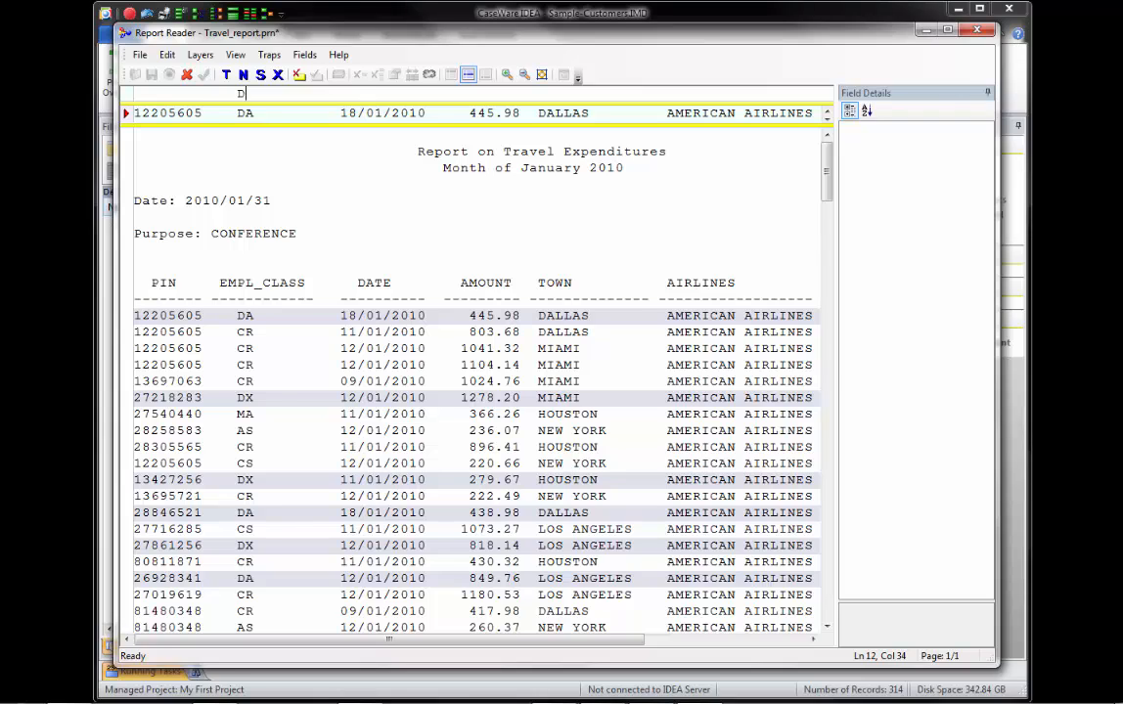
pyautogui.press('BackSpace')
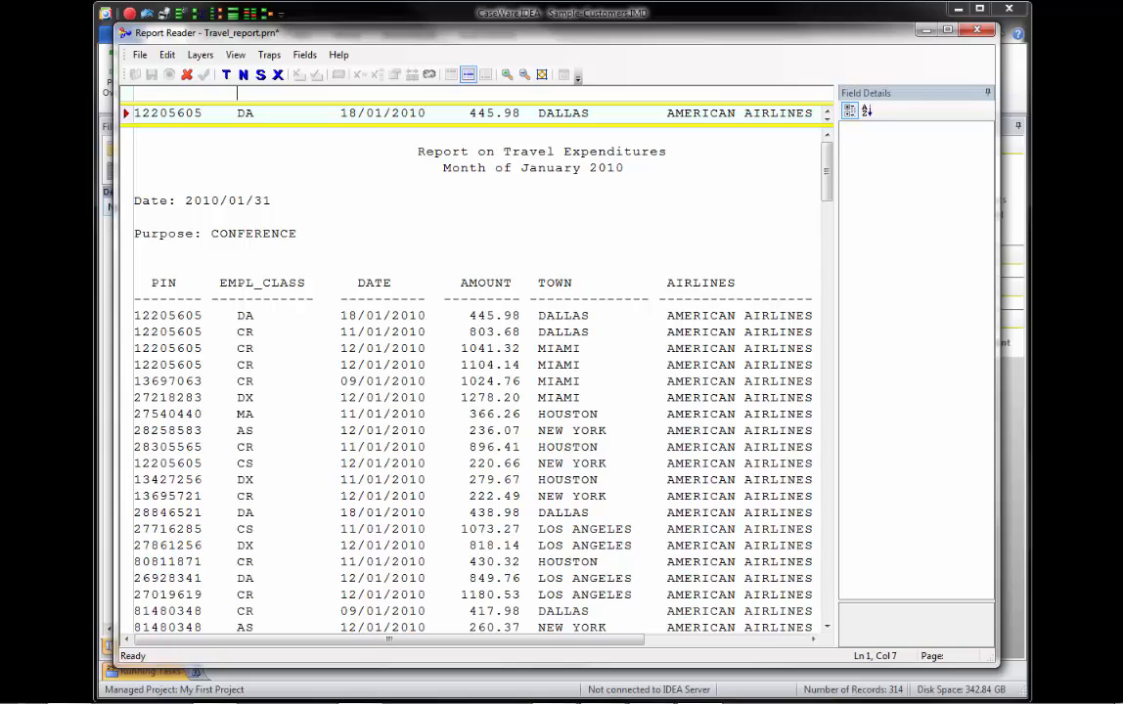
pyautogui.click(186, 94)
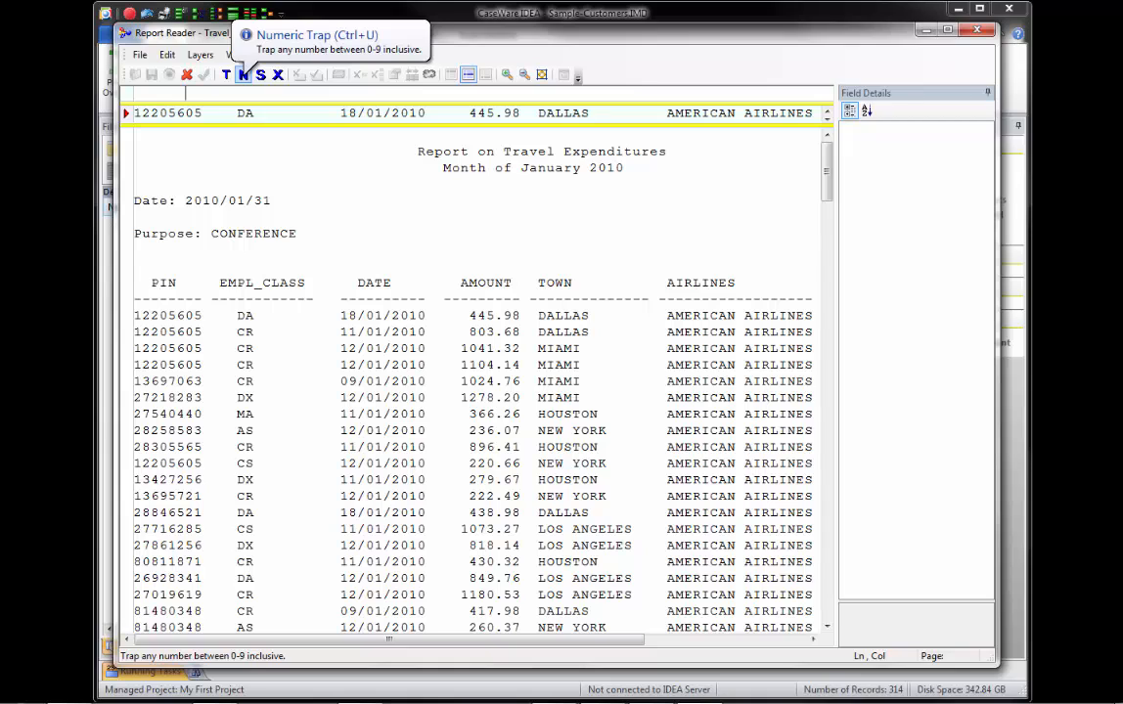
pyautogui.click(242, 76)
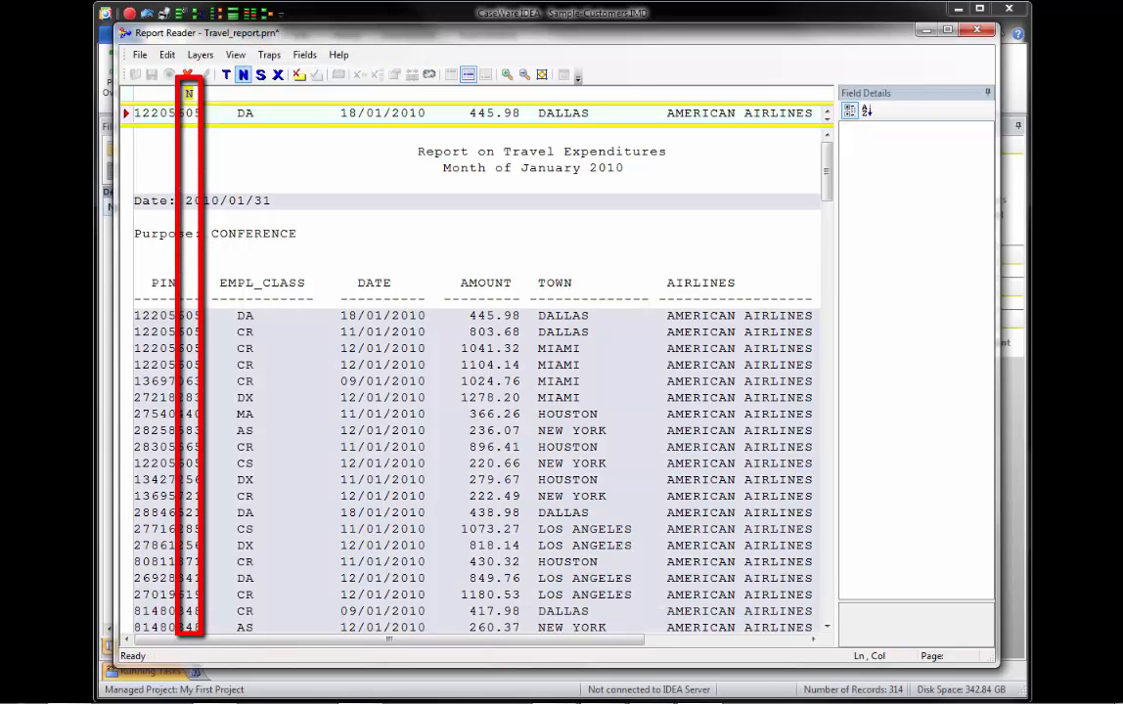
pyautogui.click(243, 76)
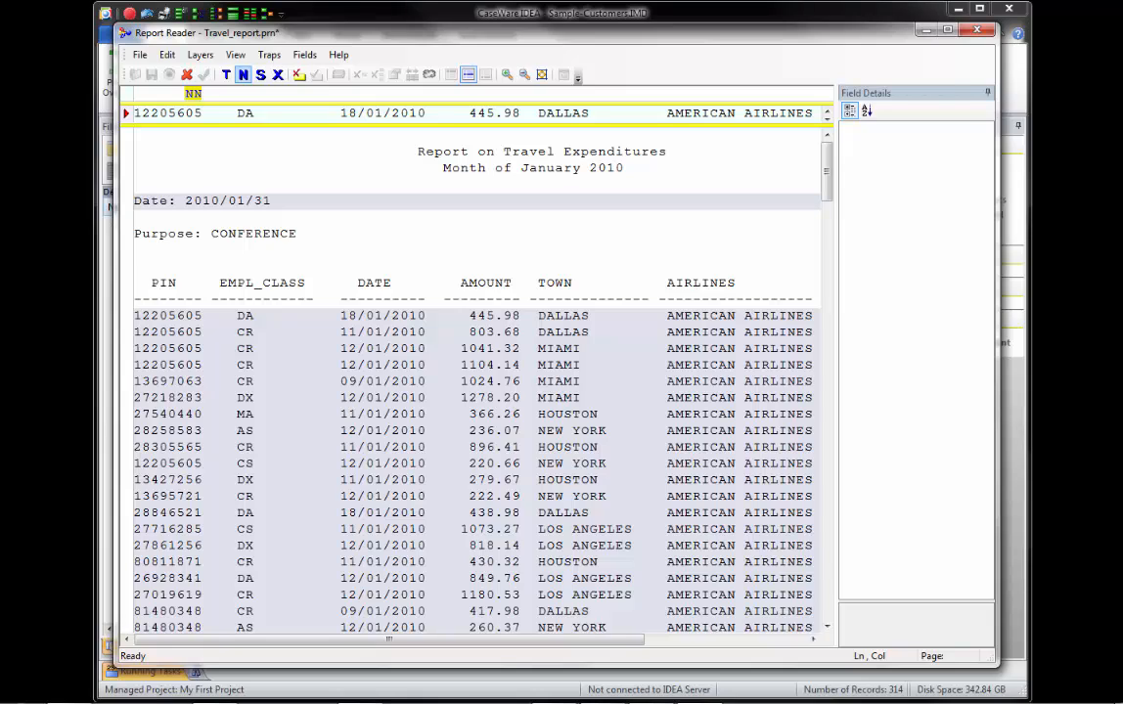
pyautogui.click(260, 75)
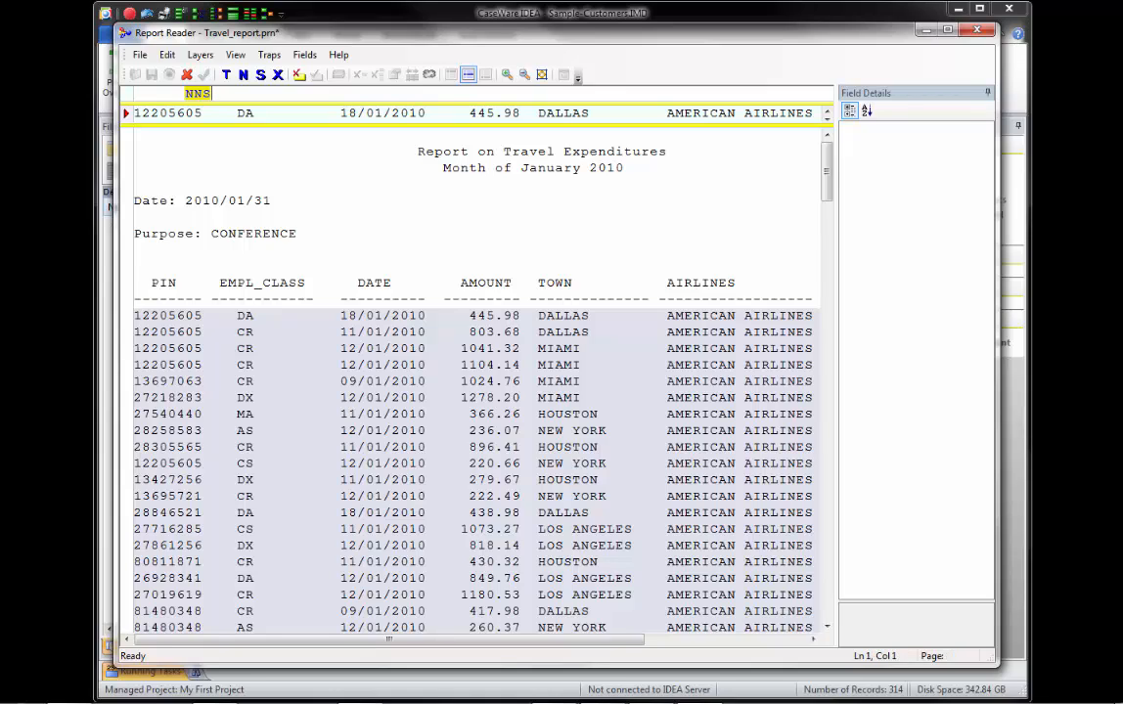
# Step: Define the eight-character PIN value in the sample line as a field named PIN with the Character type
pyautogui.moveTo(134, 113); pyautogui.dragTo(203, 112)
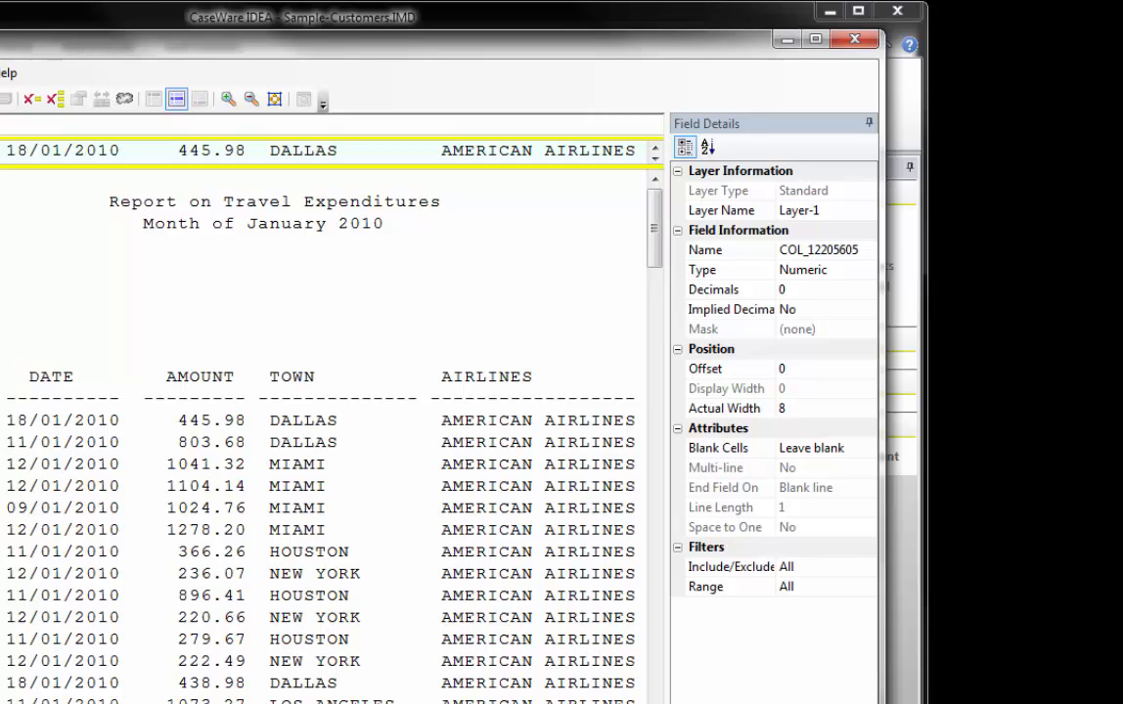
pyautogui.click(732, 250)
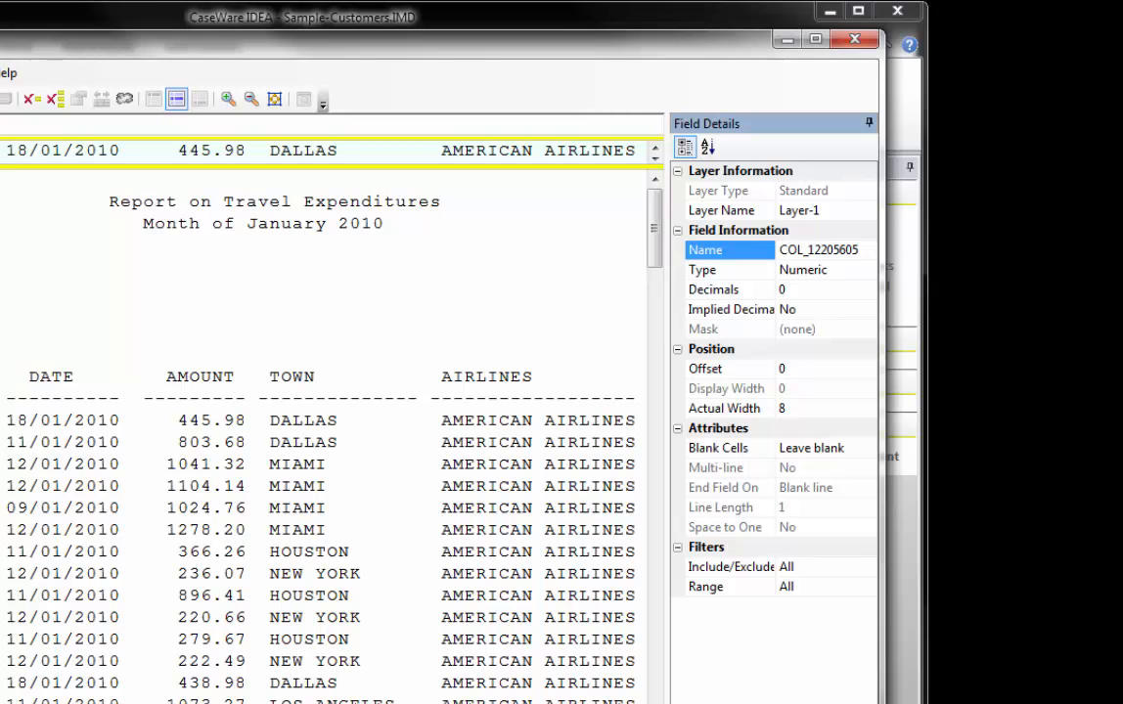
pyautogui.write('pin')
pyautogui.click(732, 270)
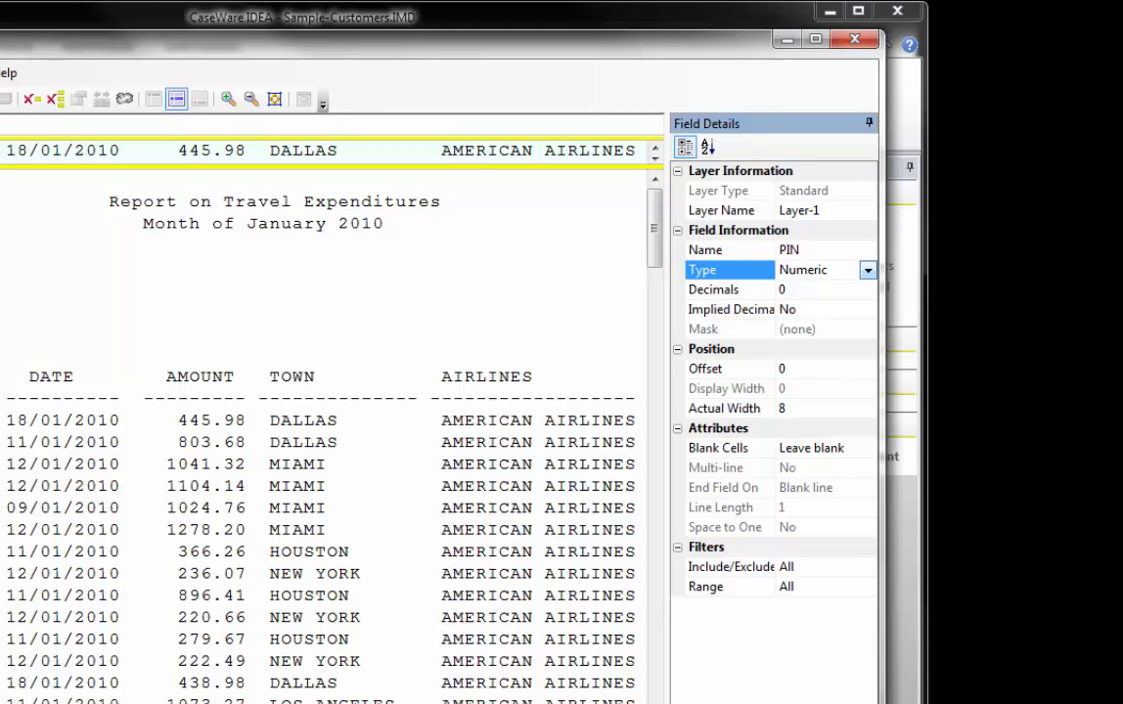
pyautogui.click(868, 270)
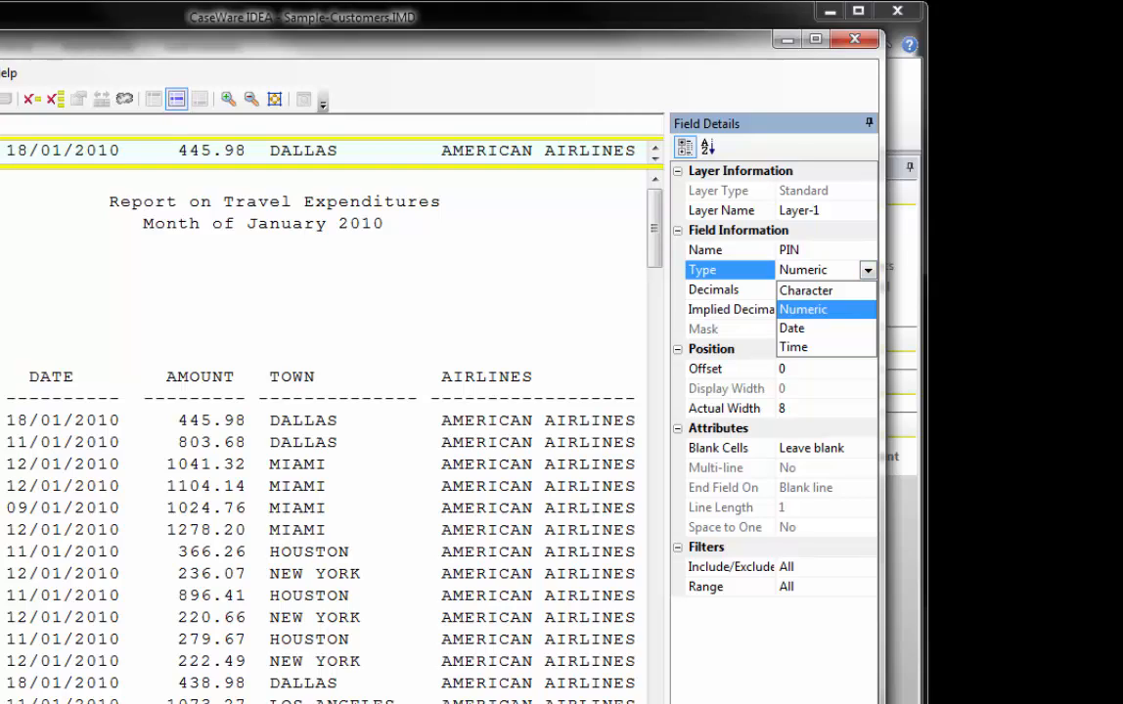
pyautogui.click(806, 290)
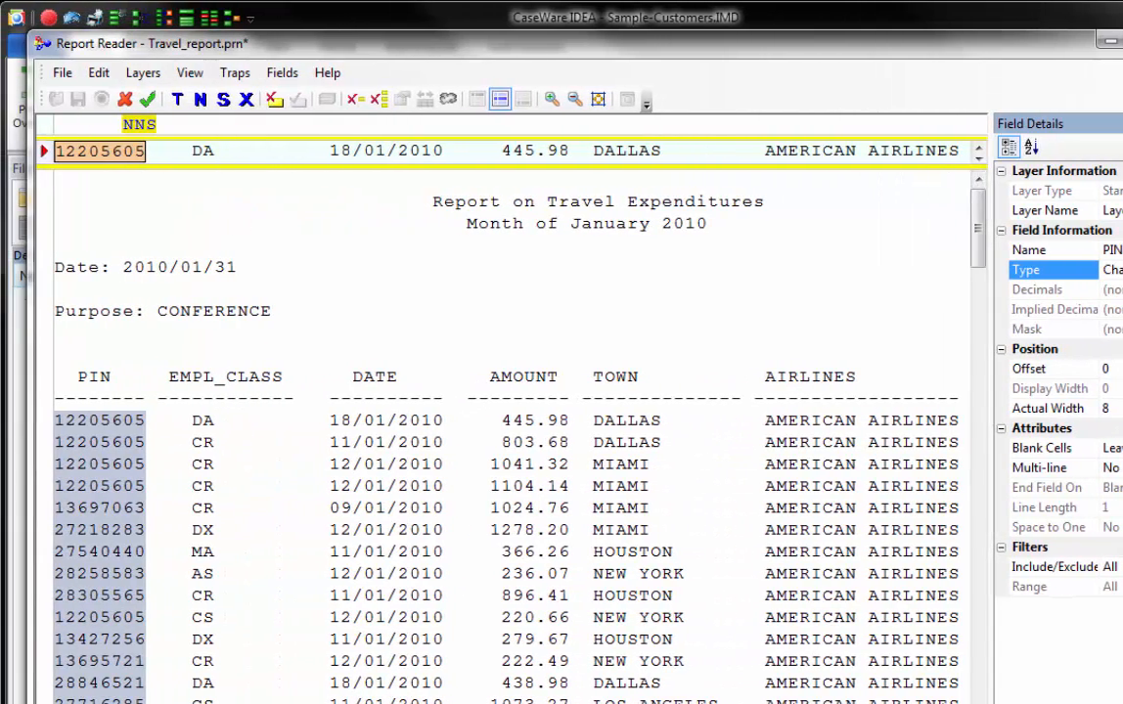
# Step: Define the sample line's date as a Date field named DATE with mask DD/MM/YYYY, and save the layer
pyautogui.moveTo(329, 151); pyautogui.dragTo(443, 150)
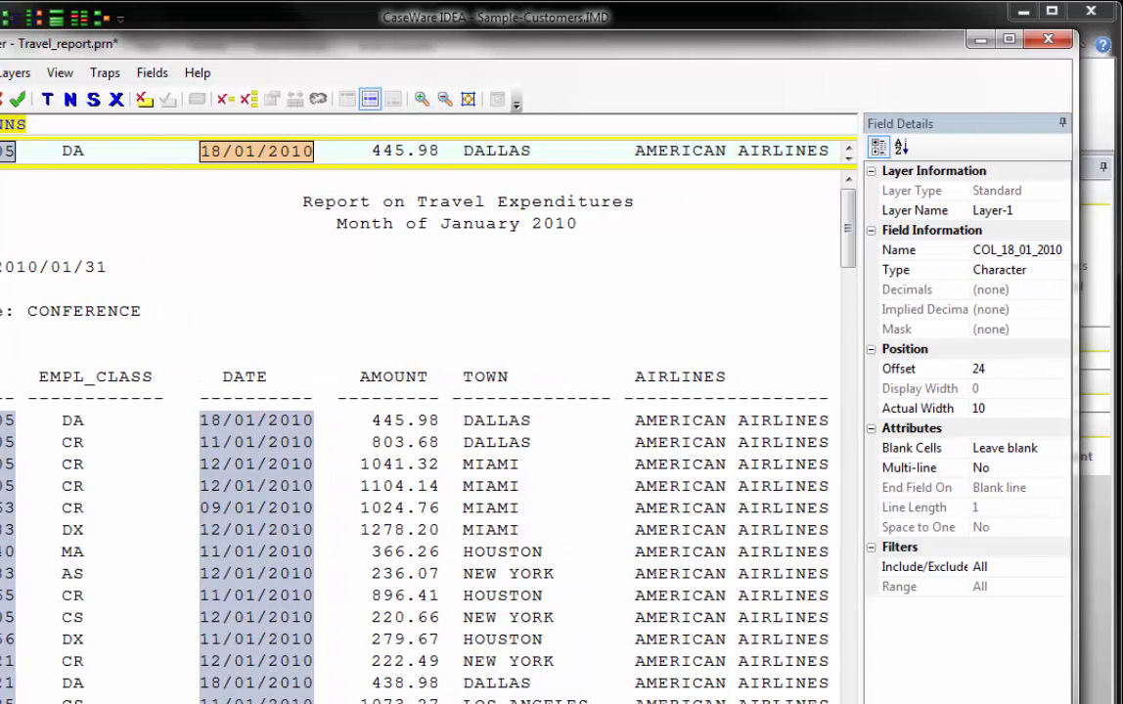
pyautogui.click(1016, 250)
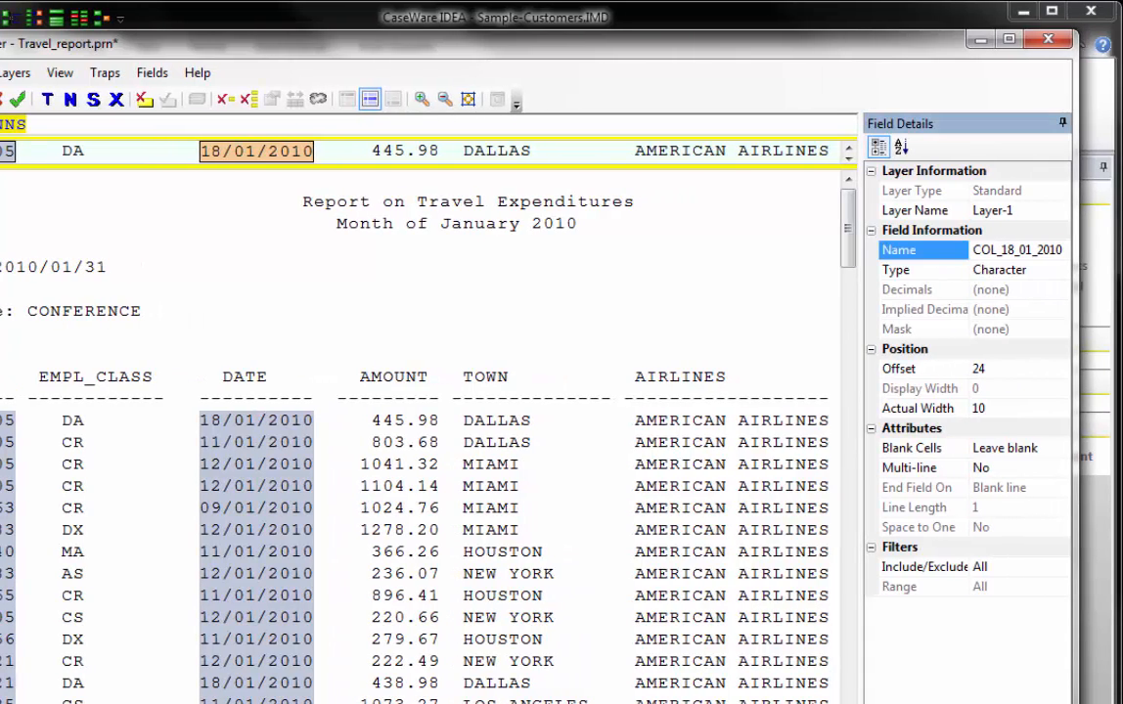
pyautogui.write('date')
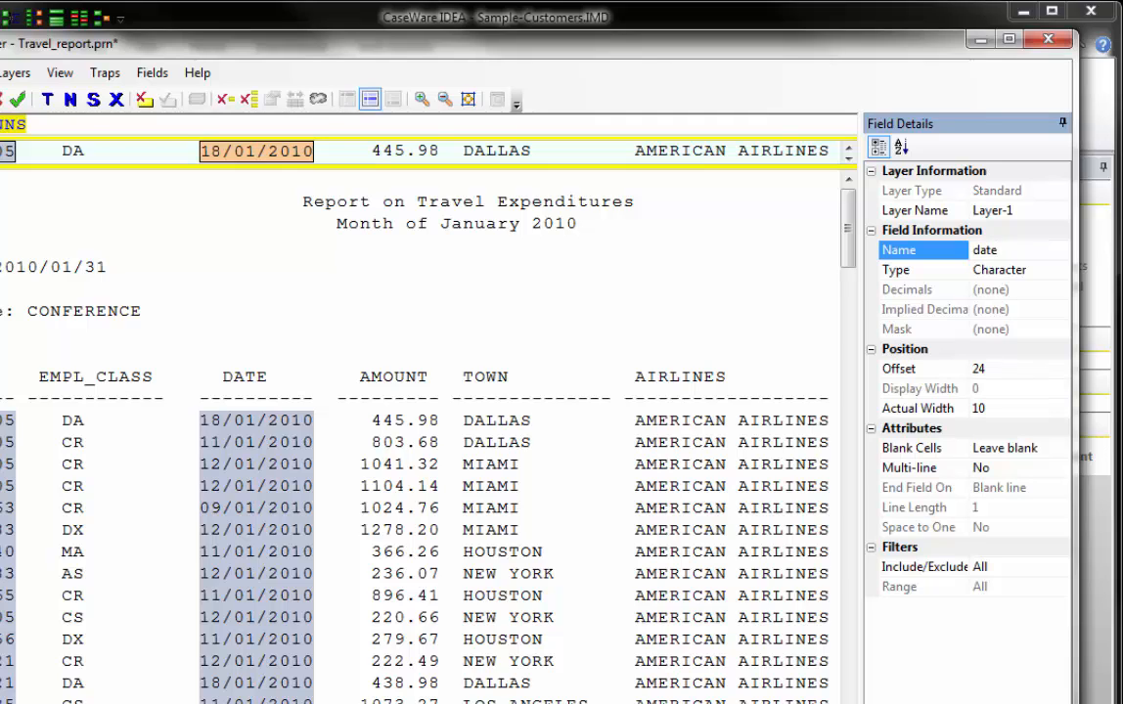
pyautogui.click(1019, 270)
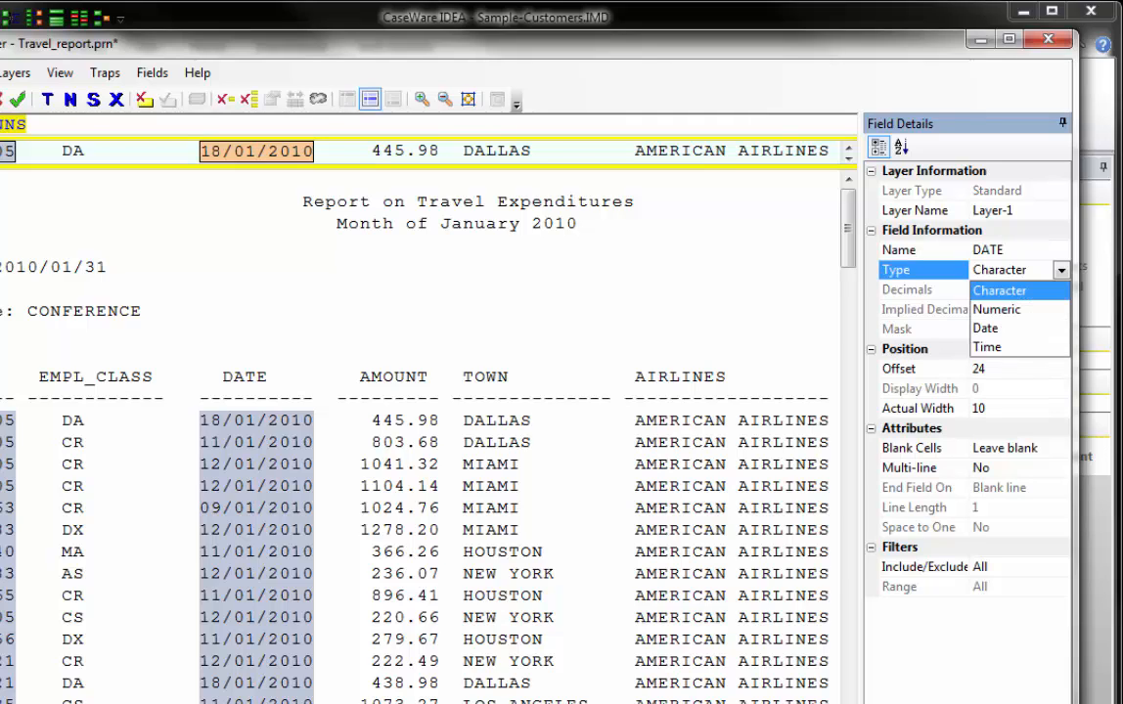
pyautogui.click(986, 329)
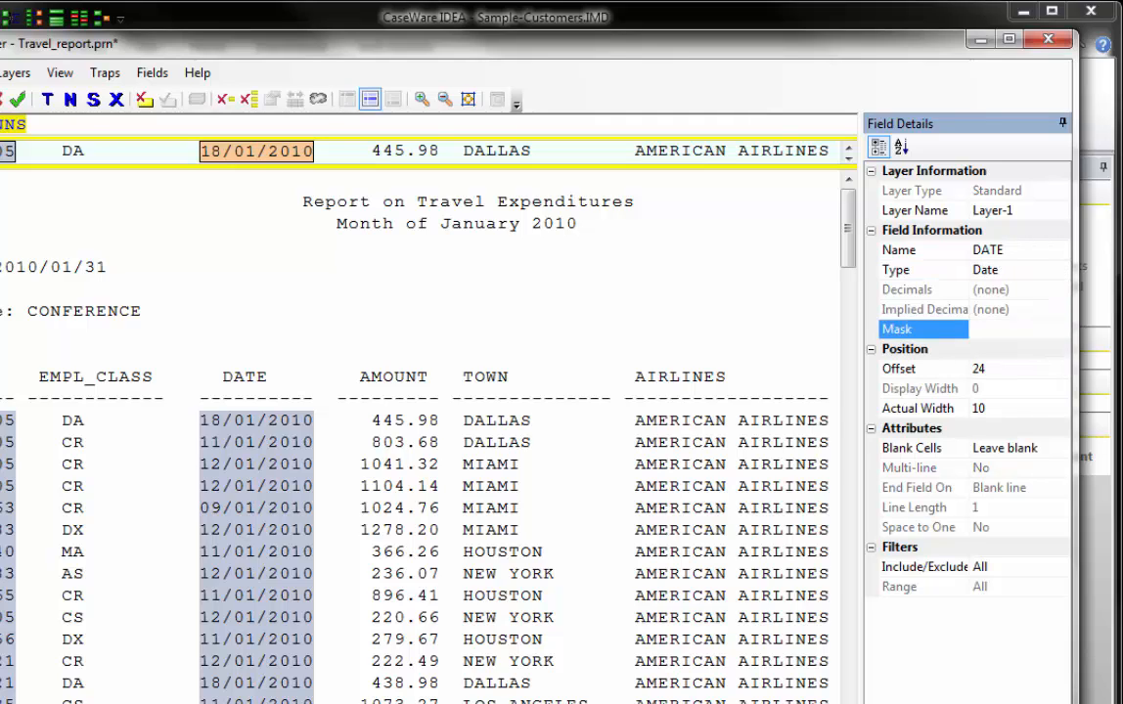
pyautogui.write('dd/mm/yyyy')
pyautogui.press('Return')
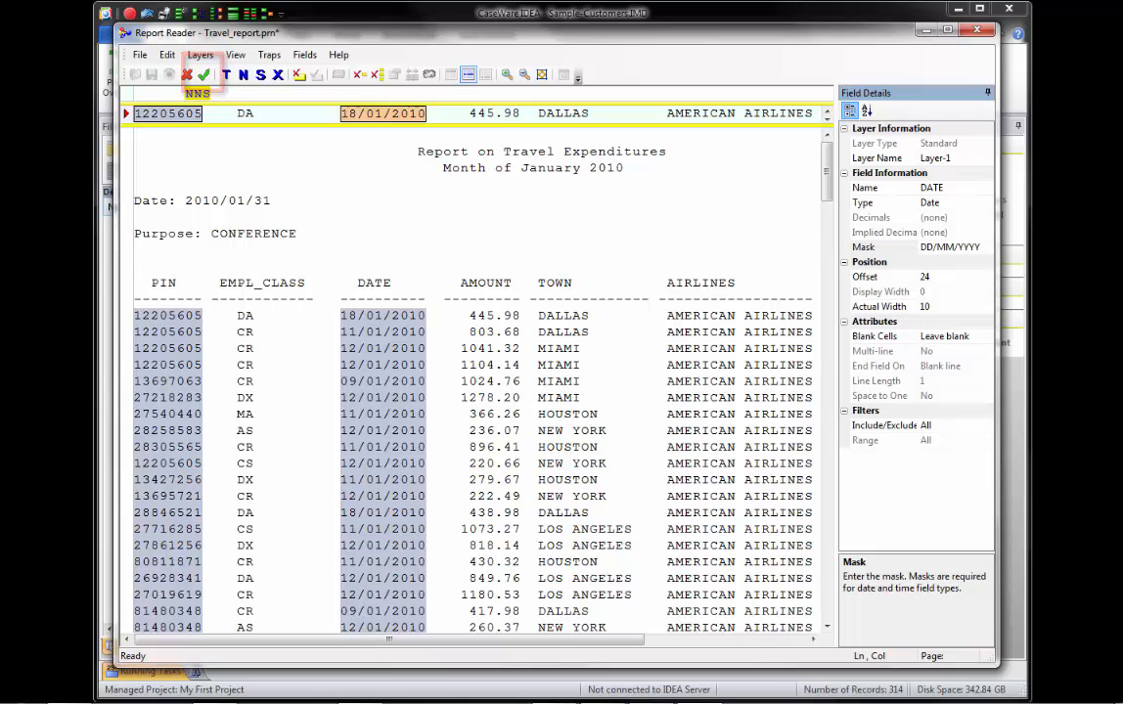
pyautogui.click(203, 75)
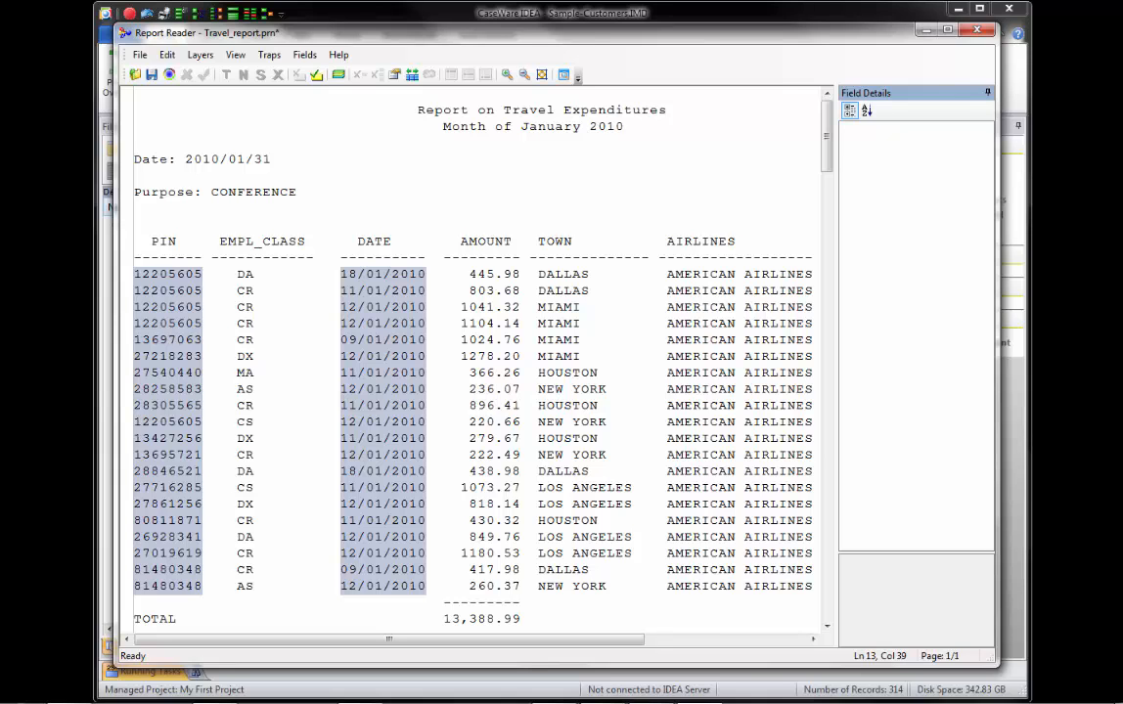
# Step: Create a standard layer using the "Purpose: CONFERENCE" line as the sample line
pyautogui.scroll(-1, 474, 372)
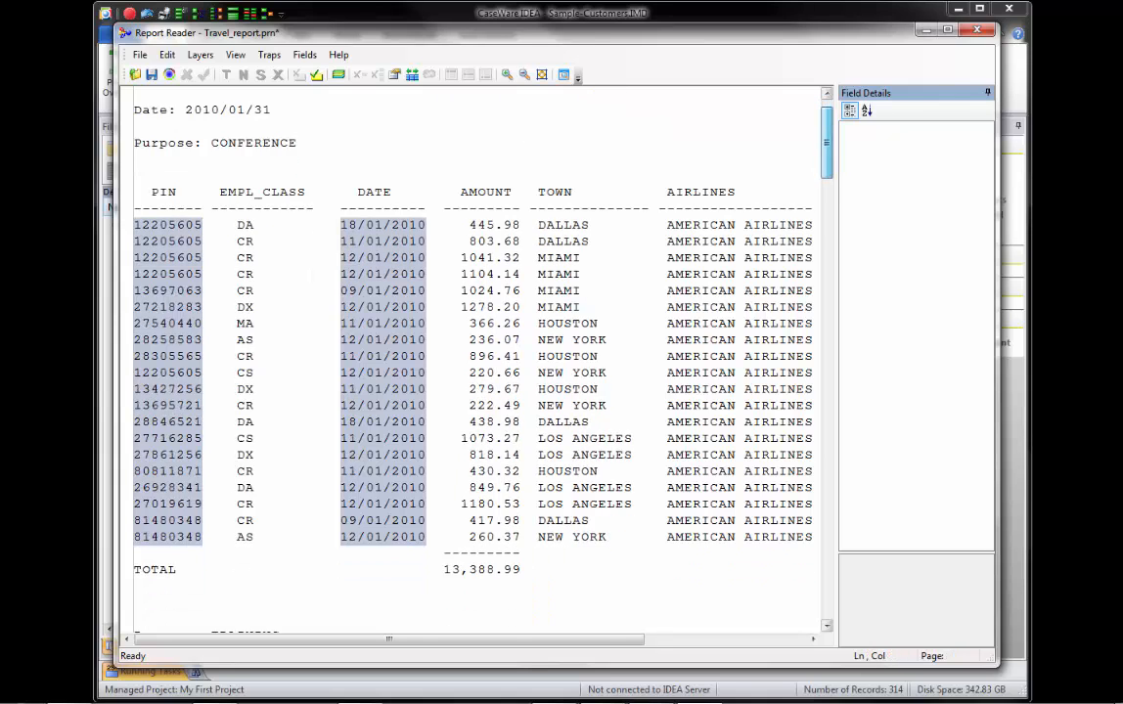
pyautogui.scroll(-3, 474, 372)
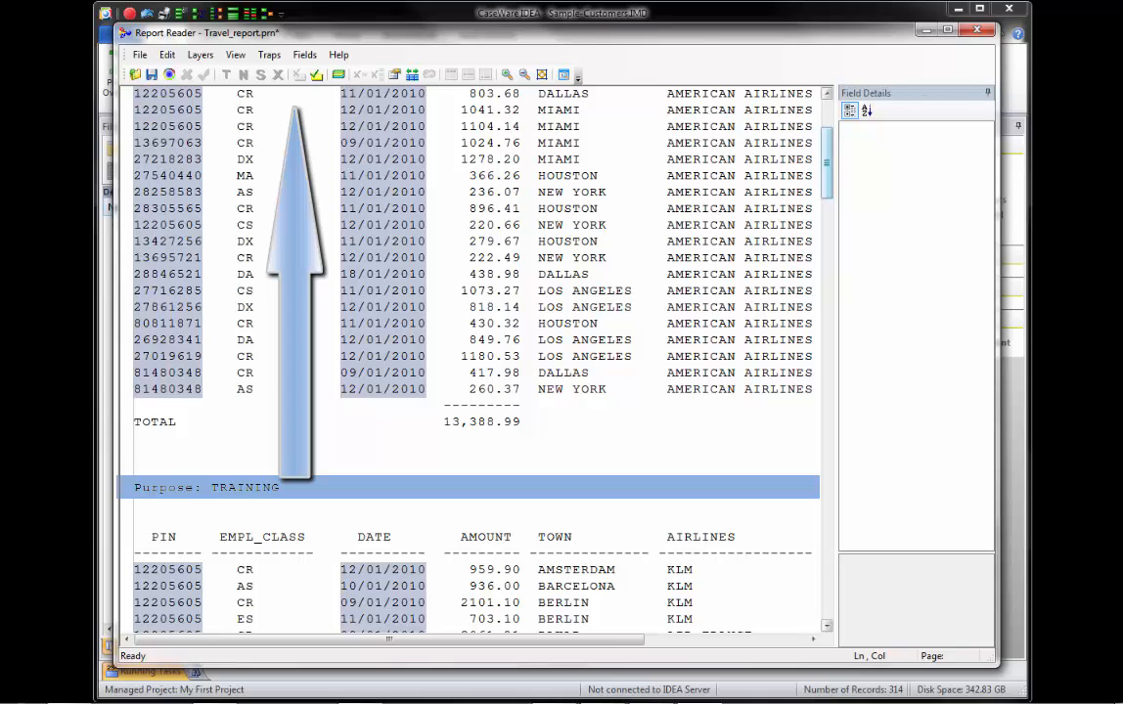
pyautogui.moveTo(826, 163); pyautogui.dragTo(827, 136)
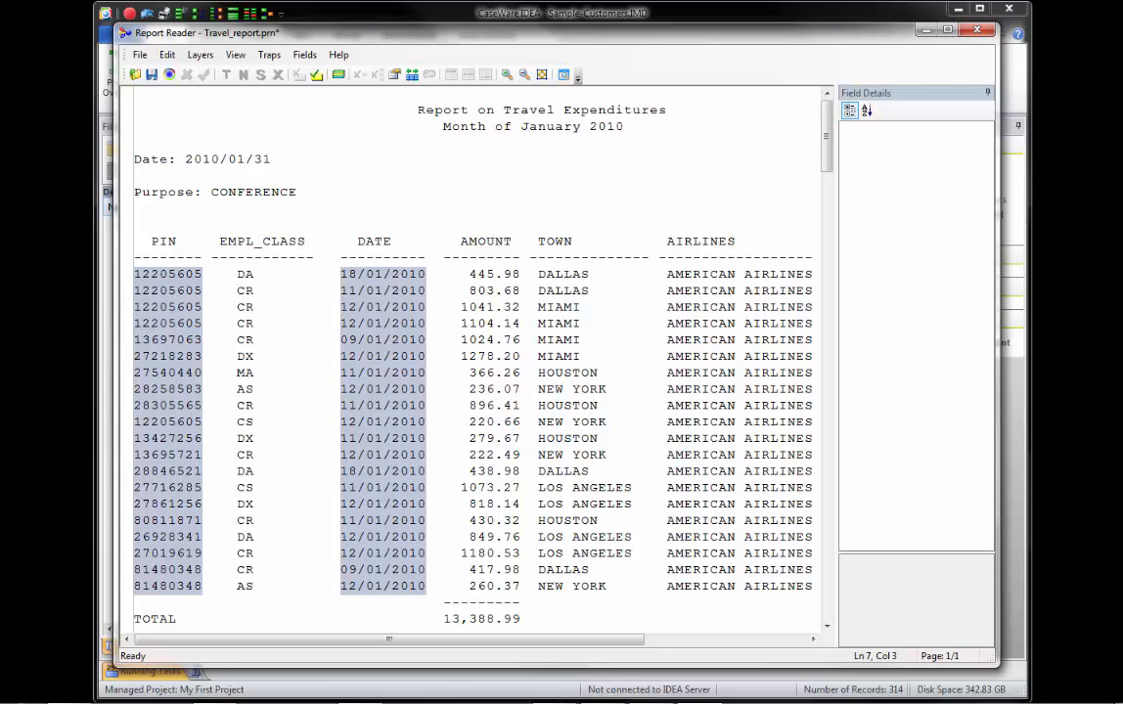
pyautogui.click(155, 193)
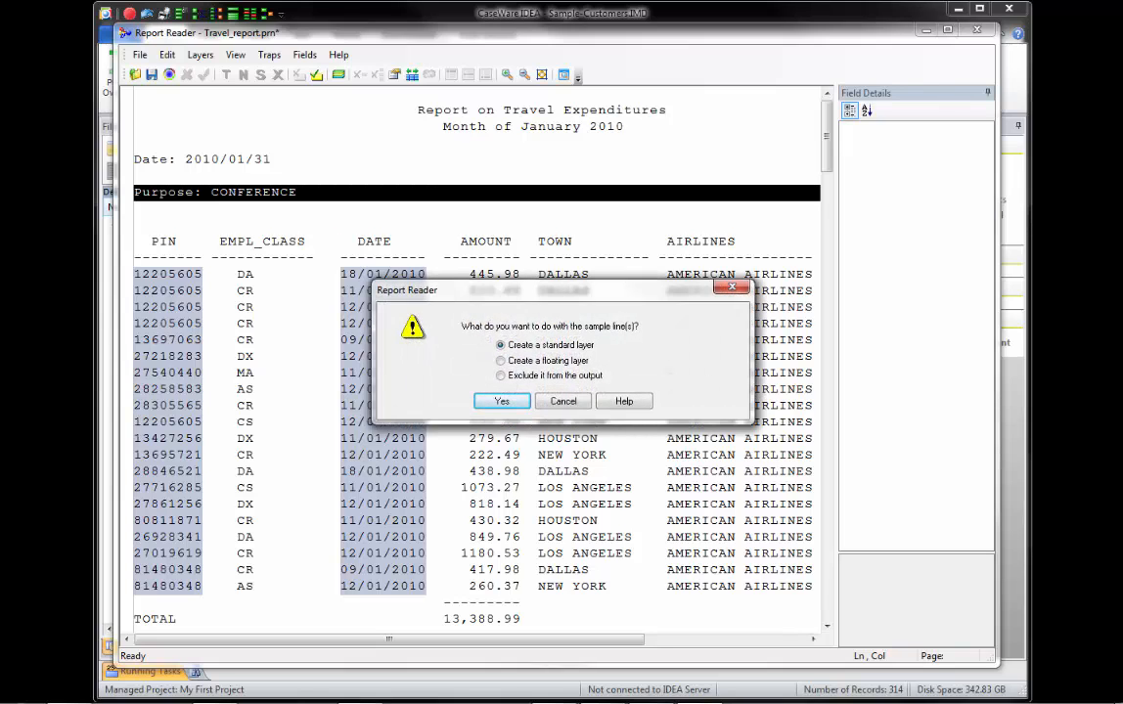
pyautogui.press('Return')
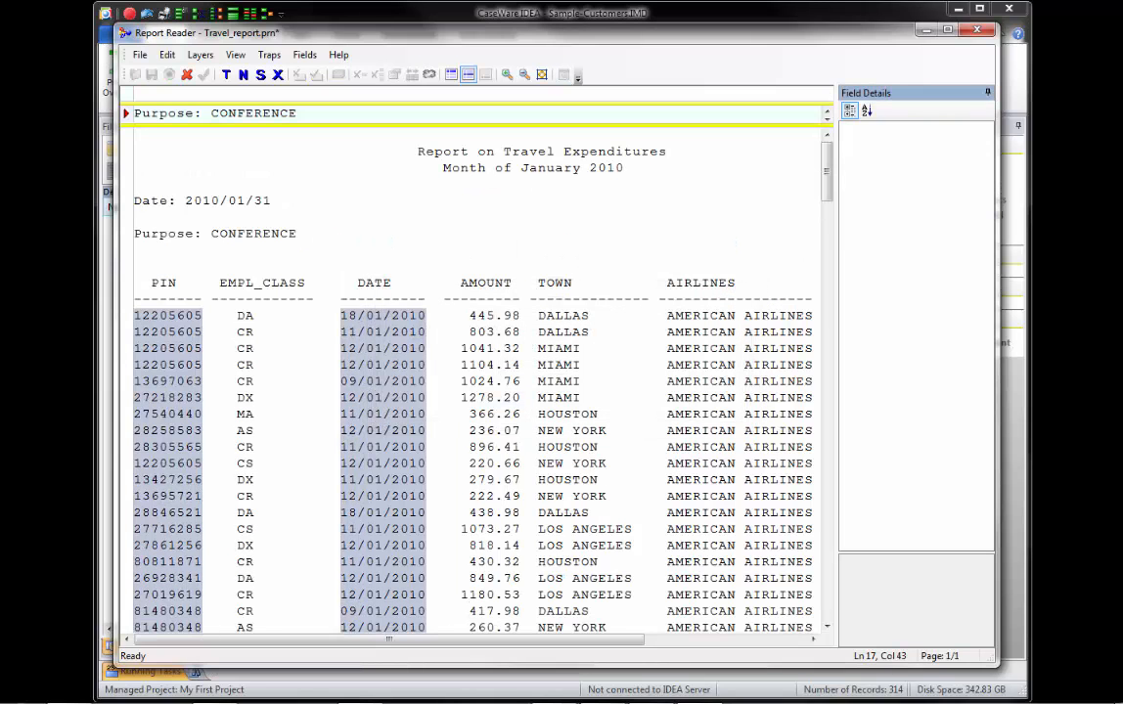
# Step: Trap the Purpose lines with a literal colon above the one after "Purpose", and check the trapped lines through the report
pyautogui.click(339, 365)
pyautogui.click(193, 233)
pyautogui.click(194, 93)
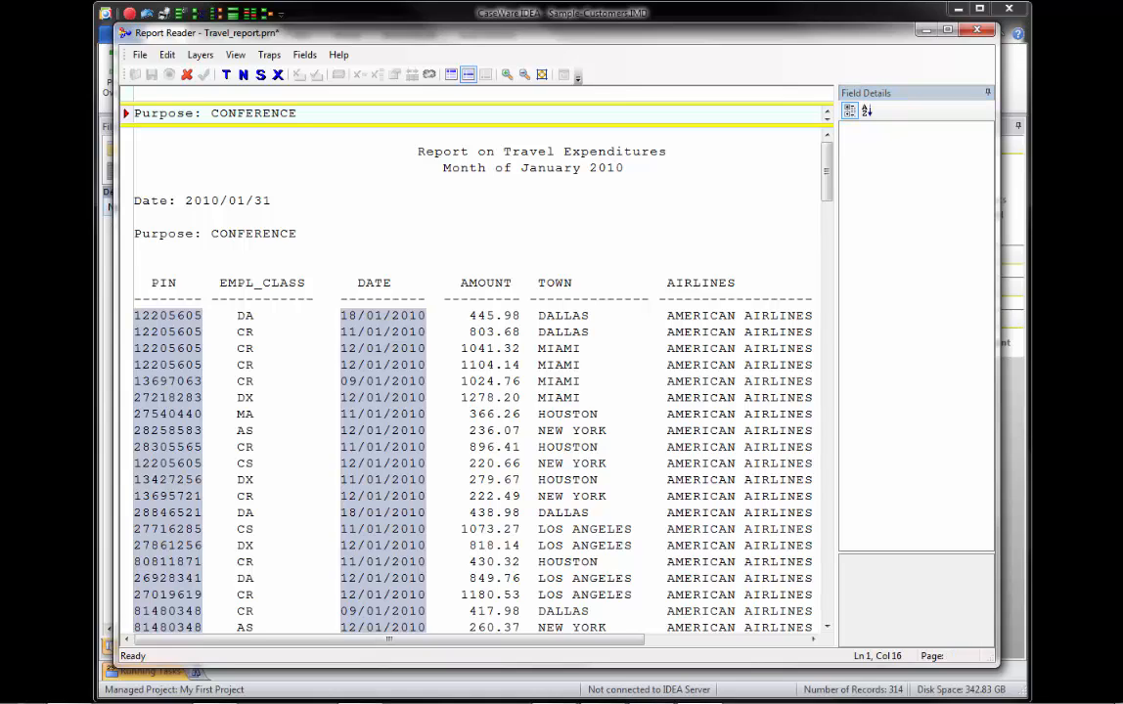
pyautogui.write(':')
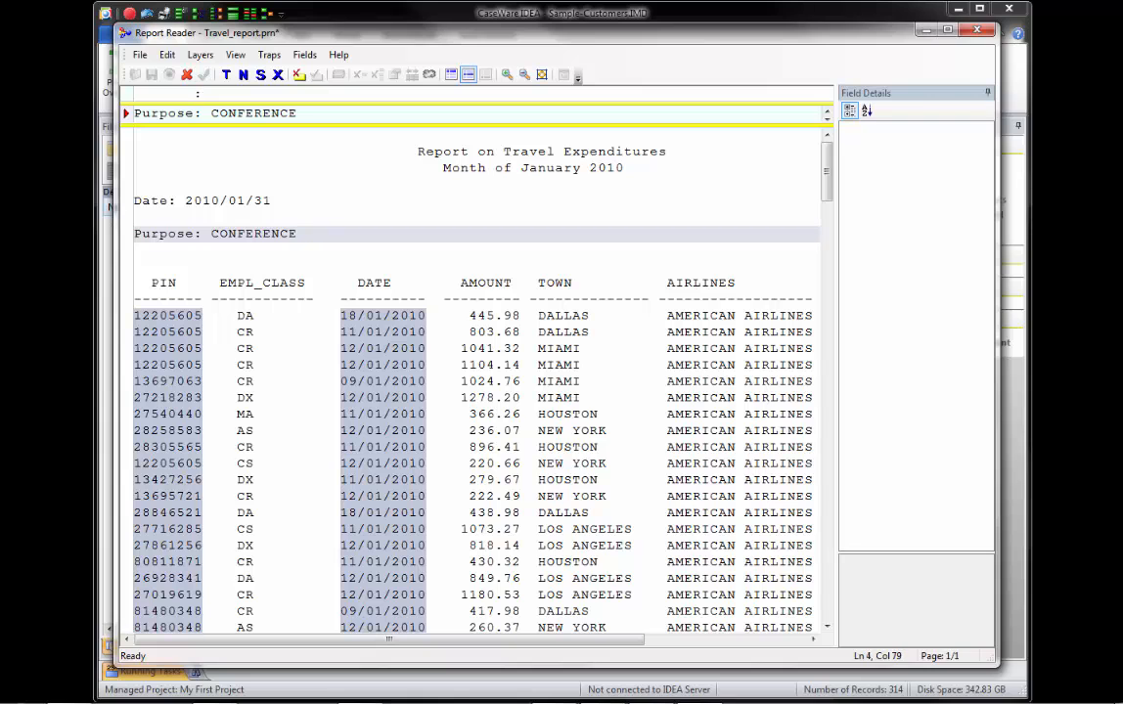
pyautogui.scroll(-3, 470, 372)
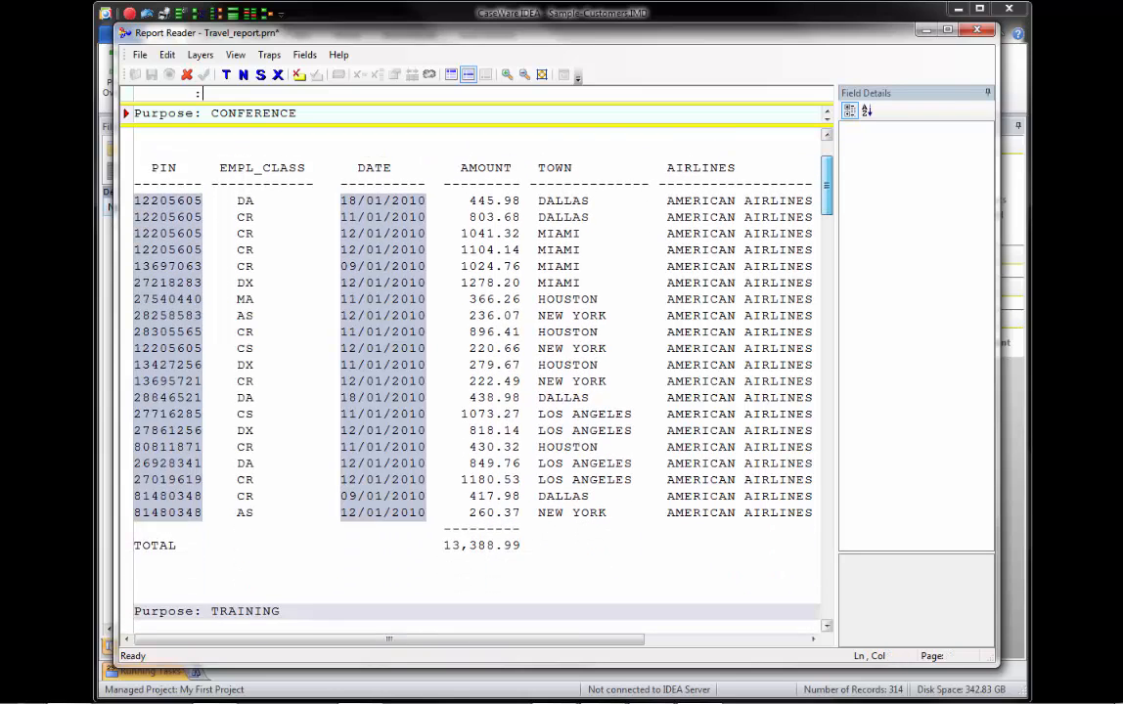
pyautogui.scroll(-2, 469, 371)
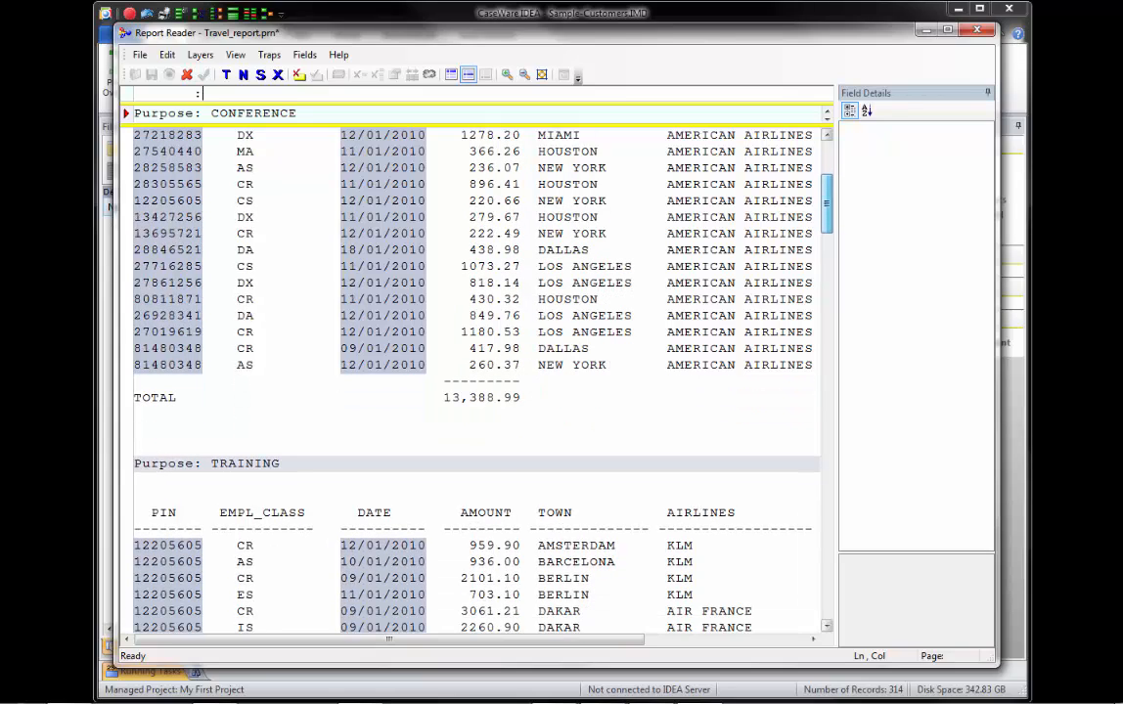
pyautogui.scroll(5, 469, 372)
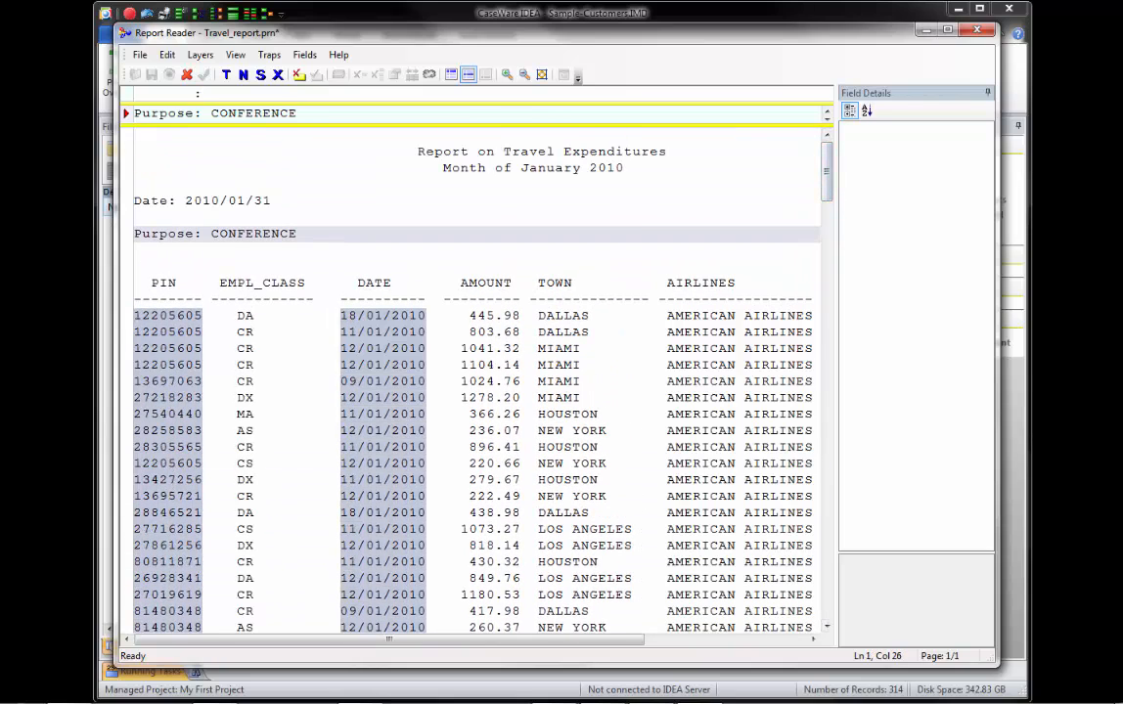
# Step: Define the value after "Purpose:" in the sample line as a 27-character field named PURPOSE
pyautogui.moveTo(196, 113); pyautogui.dragTo(443, 114)
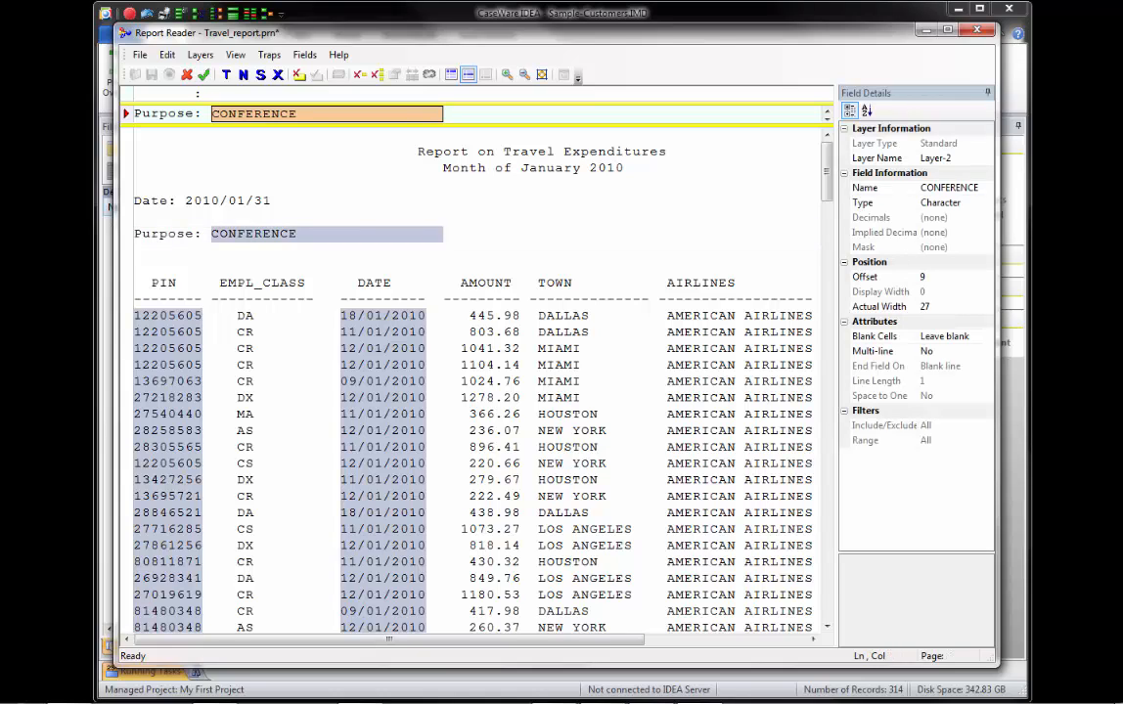
pyautogui.click(884, 188)
pyautogui.write('purp')
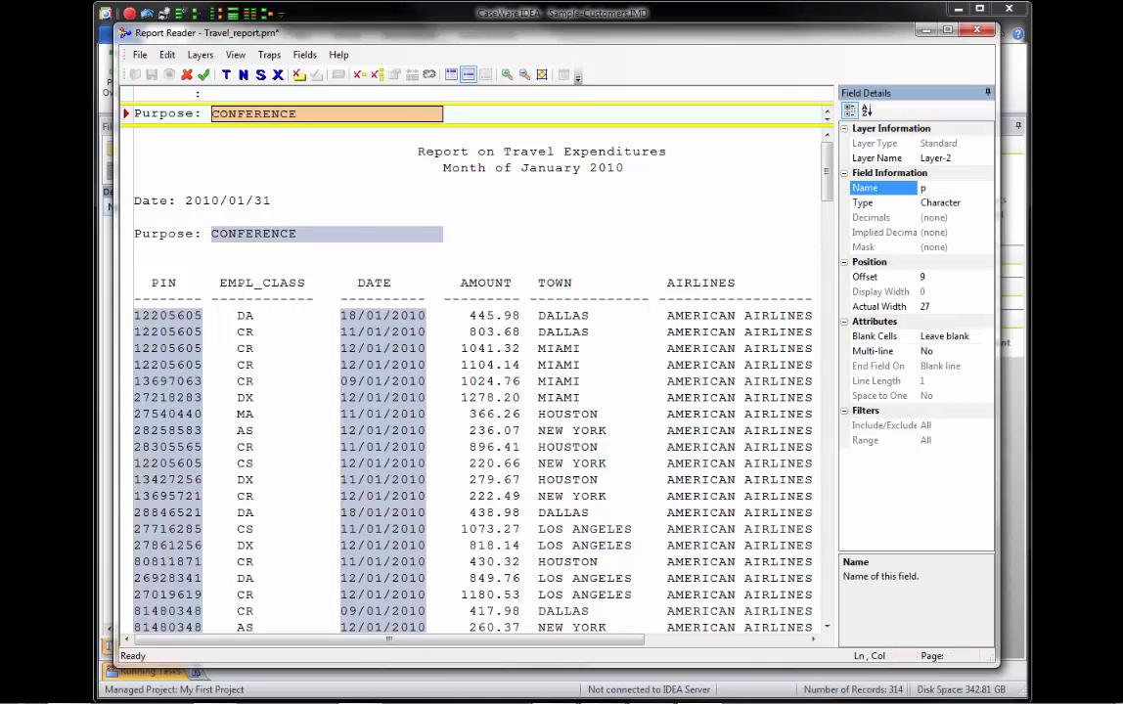
pyautogui.write('ose')
pyautogui.press('Return')
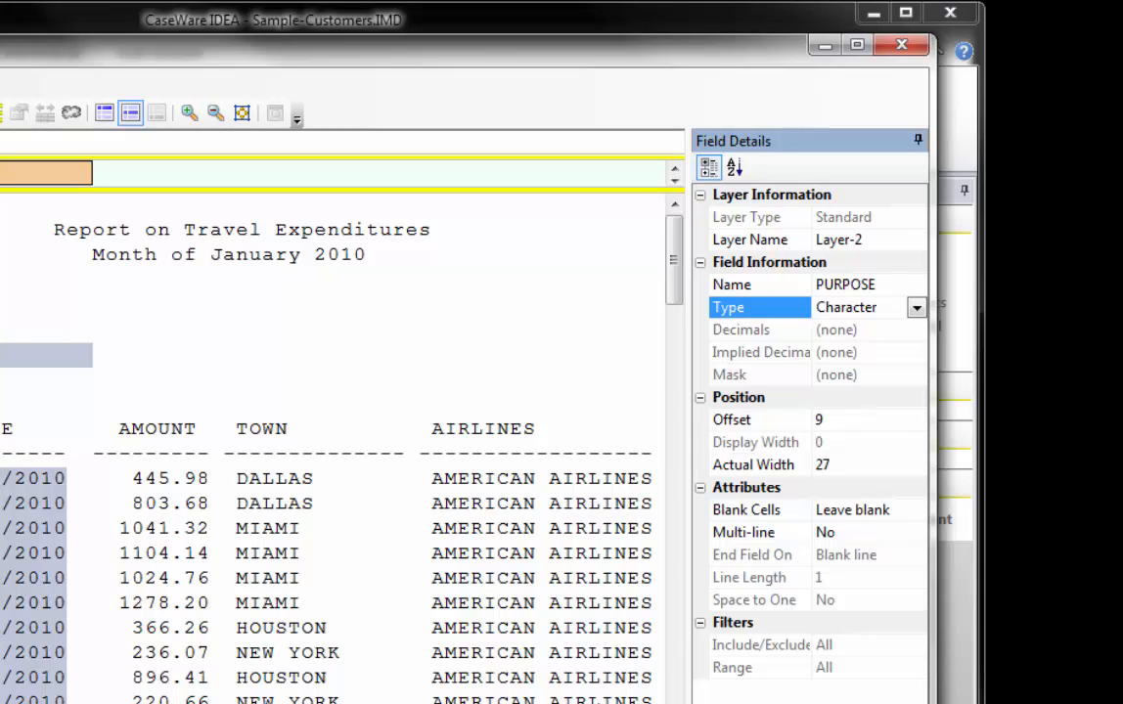
# Step: Set the PURPOSE field's blank cells to use the value from the previous record, and save the layer
pyautogui.click(917, 510)
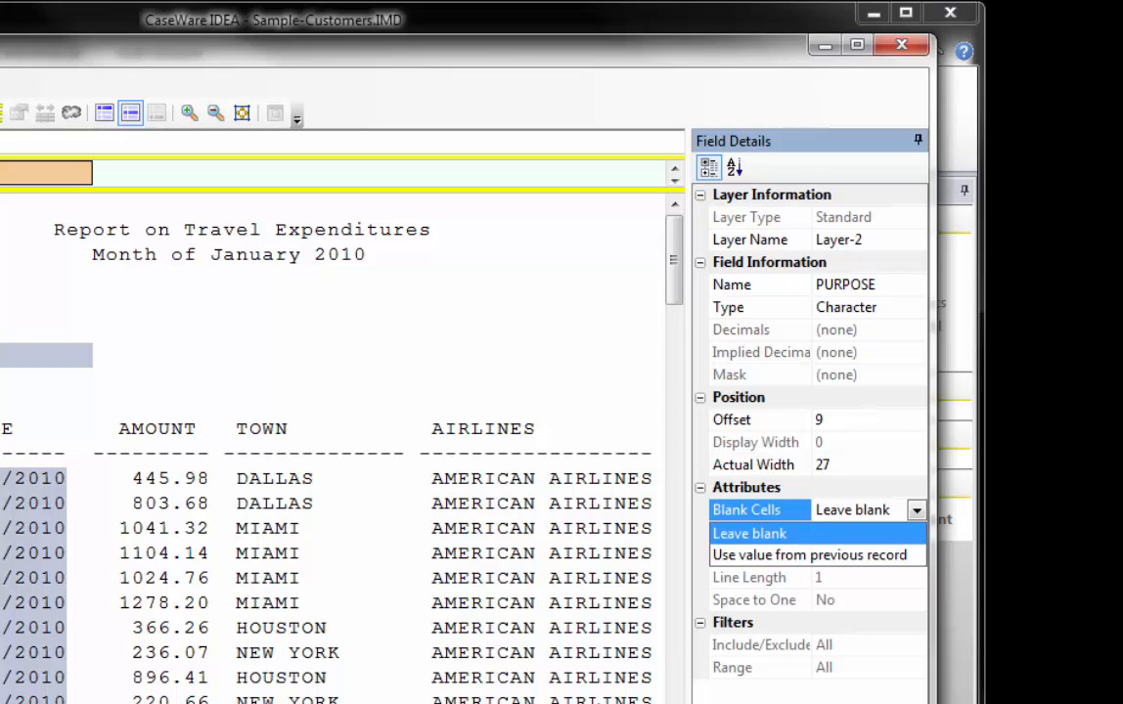
pyautogui.click(810, 556)
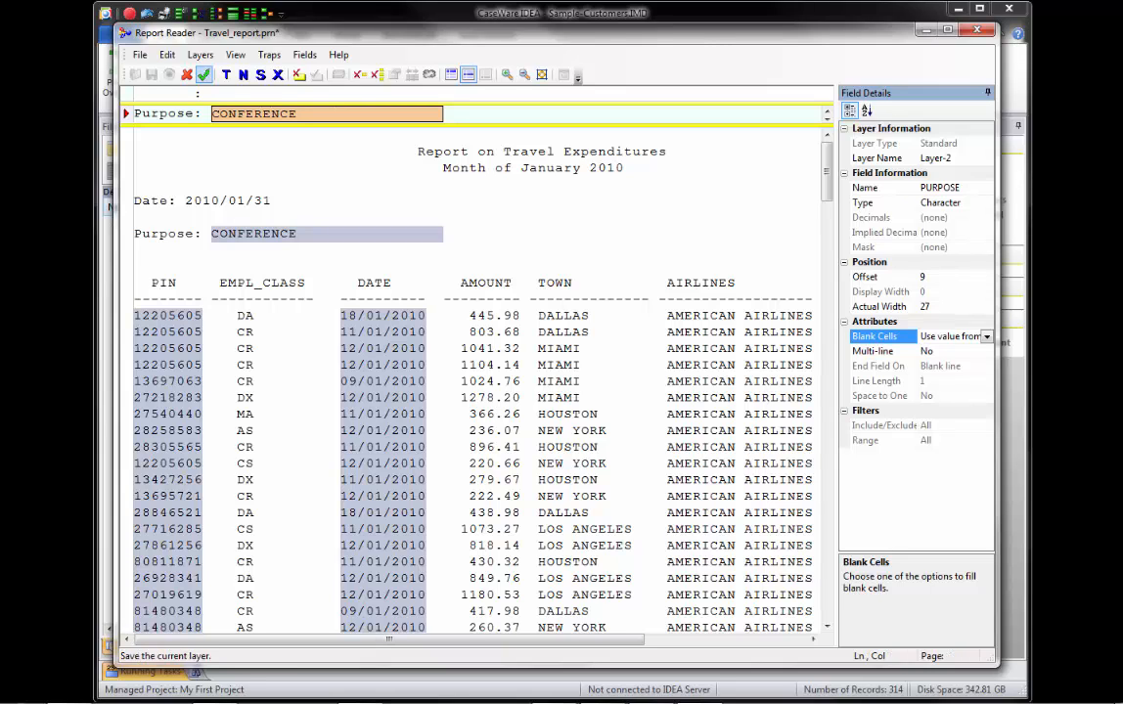
pyautogui.click(203, 76)
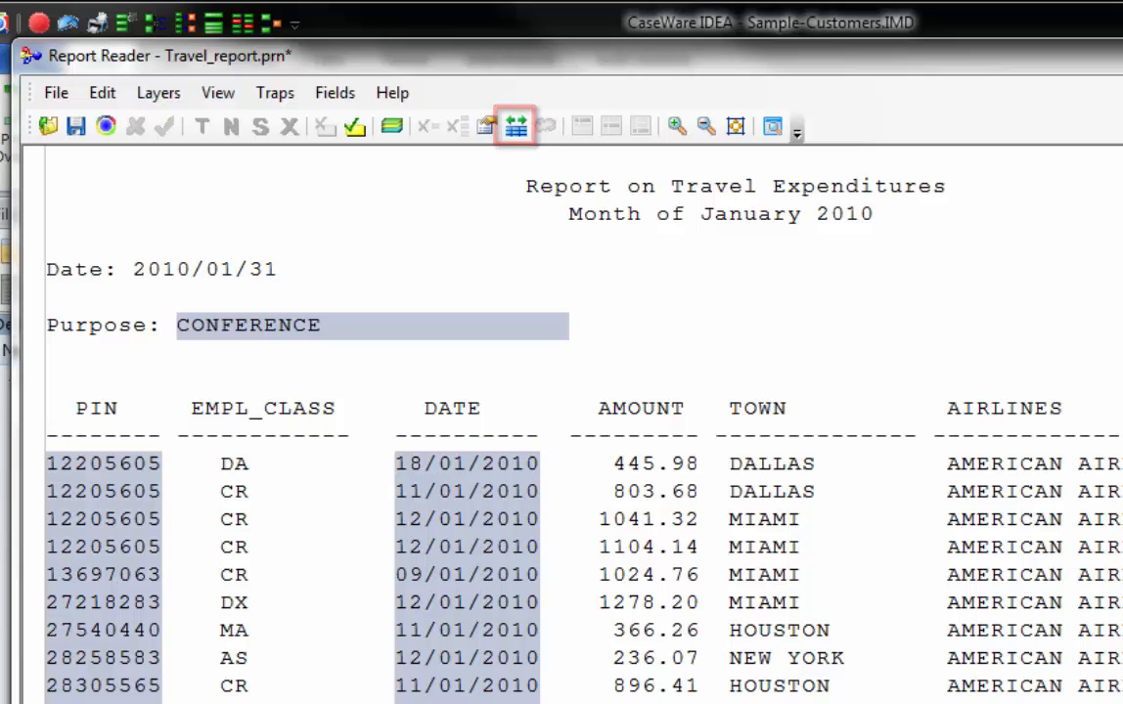
# Step: Reorder the fields so that PURPOSE comes first, ahead of PIN and DATE
pyautogui.click(517, 126)
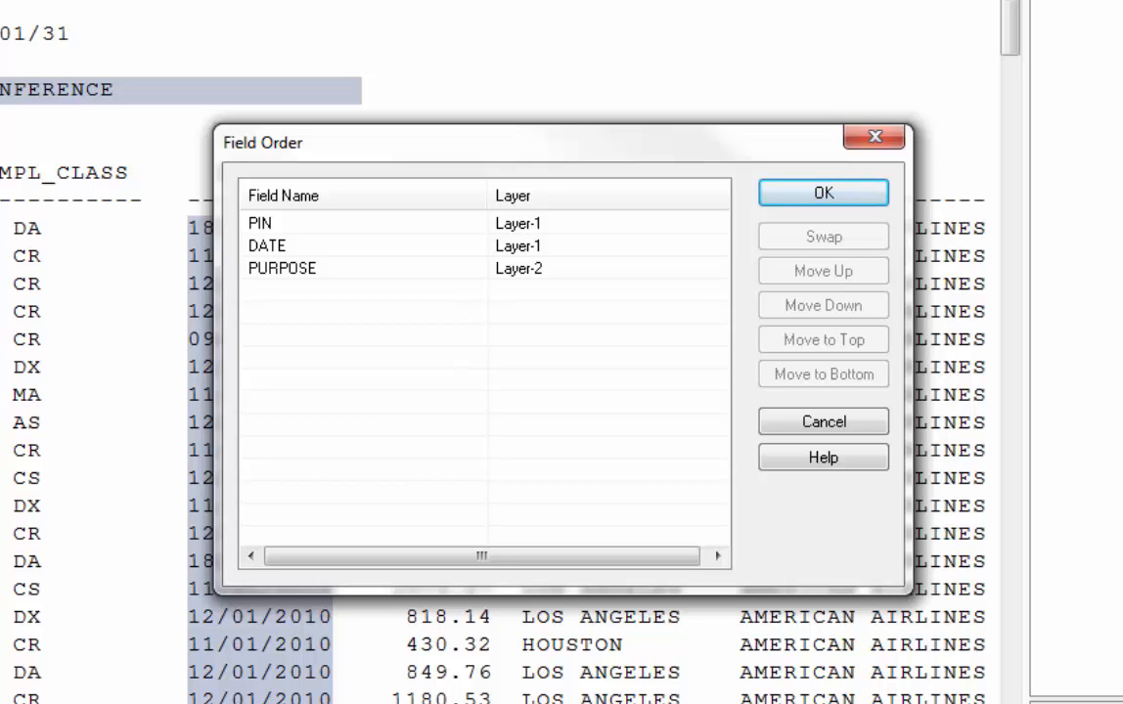
pyautogui.click(282, 268)
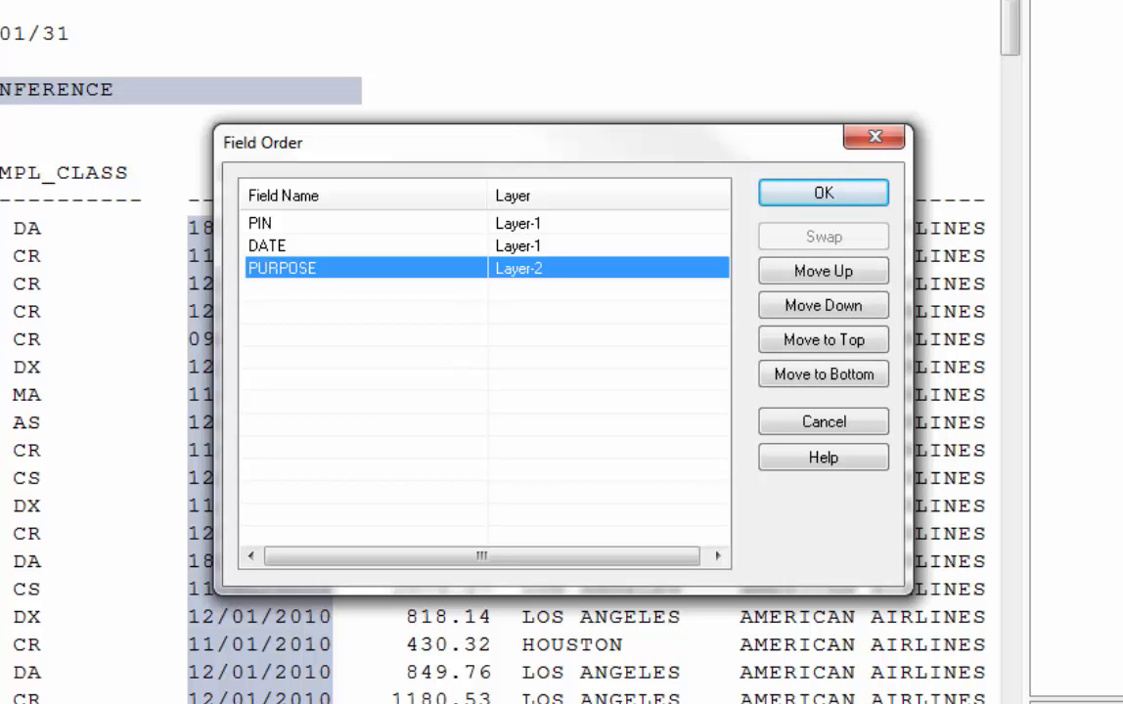
pyautogui.moveTo(283, 268); pyautogui.dragTo(283, 223)
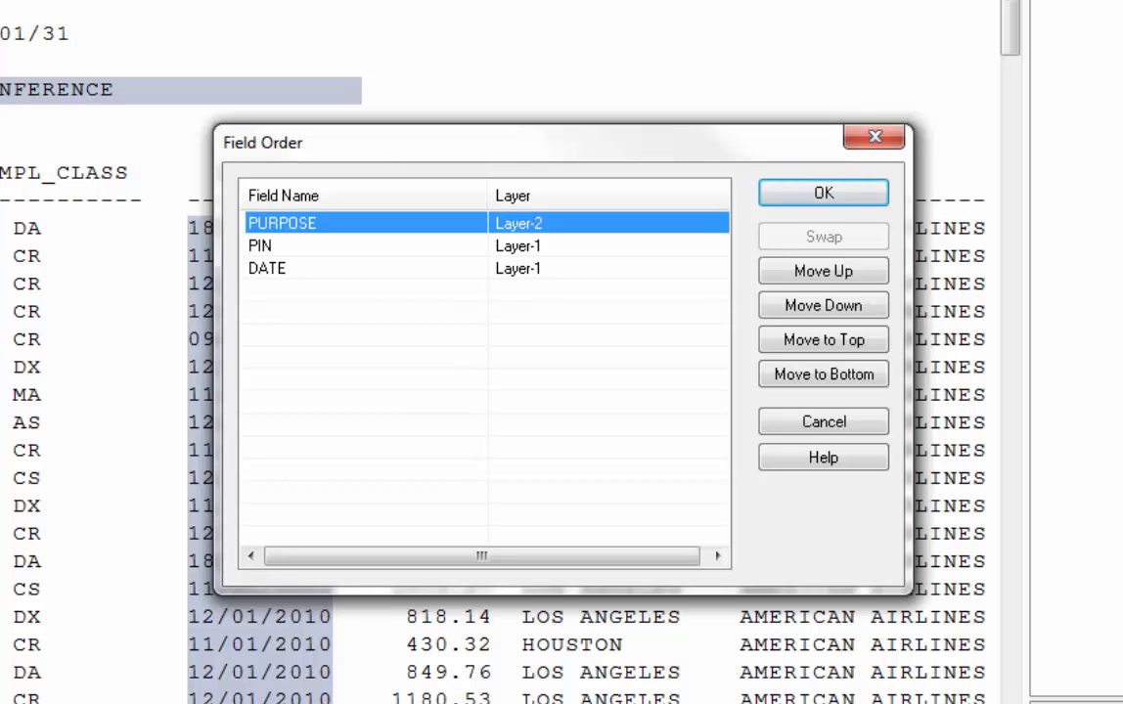
pyautogui.click(824, 192)
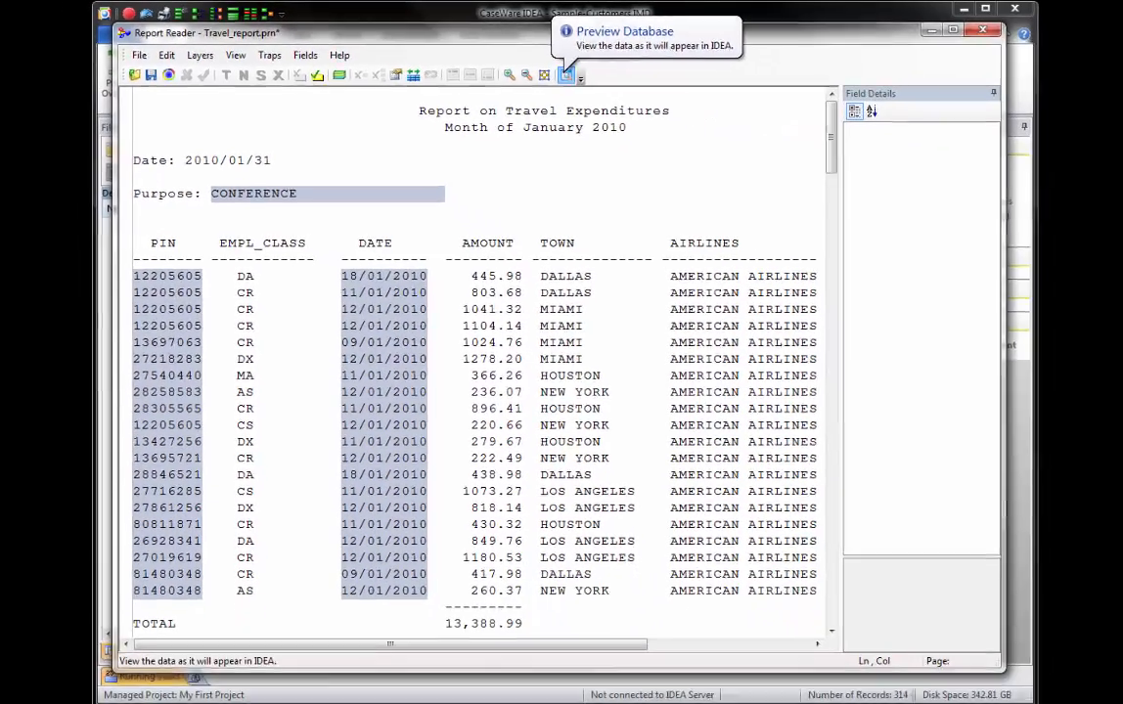
# Step: Preview the data as it will appear in IDEA, checking the PURPOSE values beyond the first records, and close the preview
pyautogui.click(796, 125)
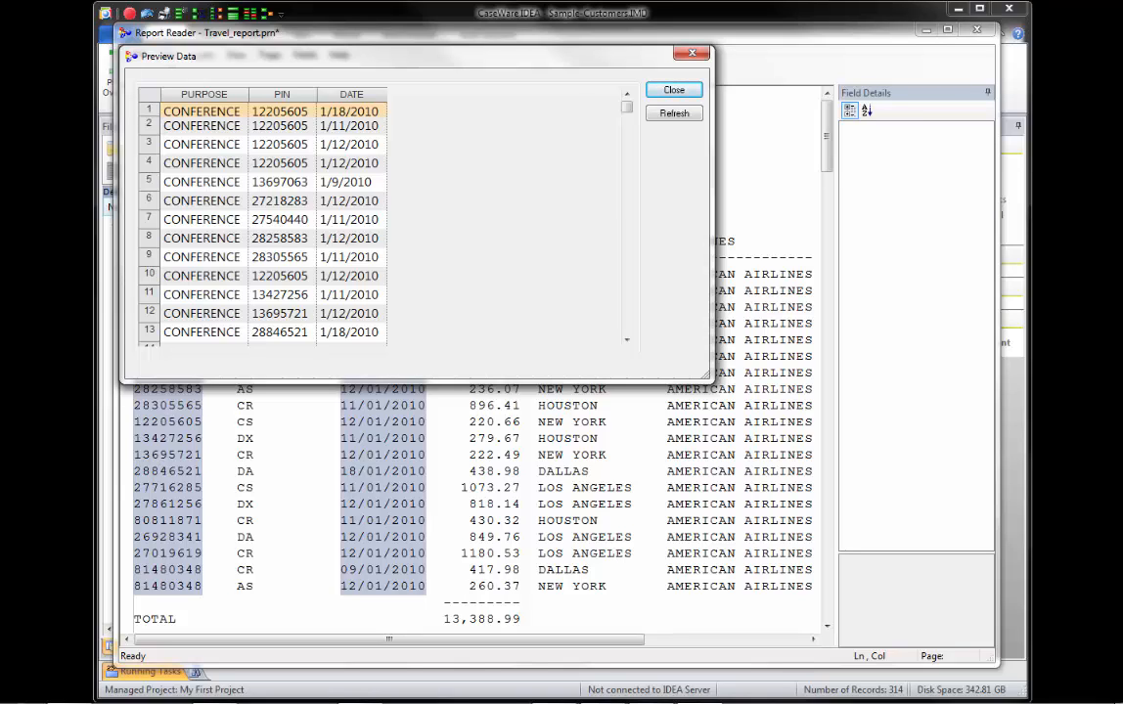
pyautogui.moveTo(293, 56); pyautogui.dragTo(445, 200)
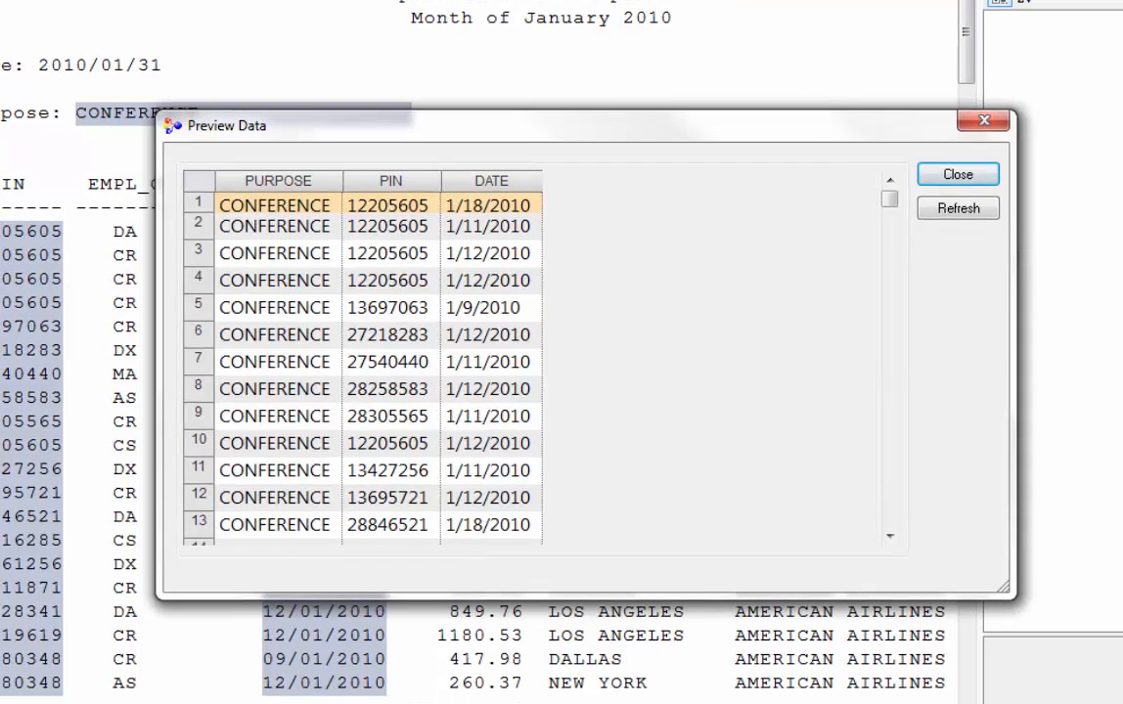
pyautogui.moveTo(548, 126); pyautogui.dragTo(555, 141)
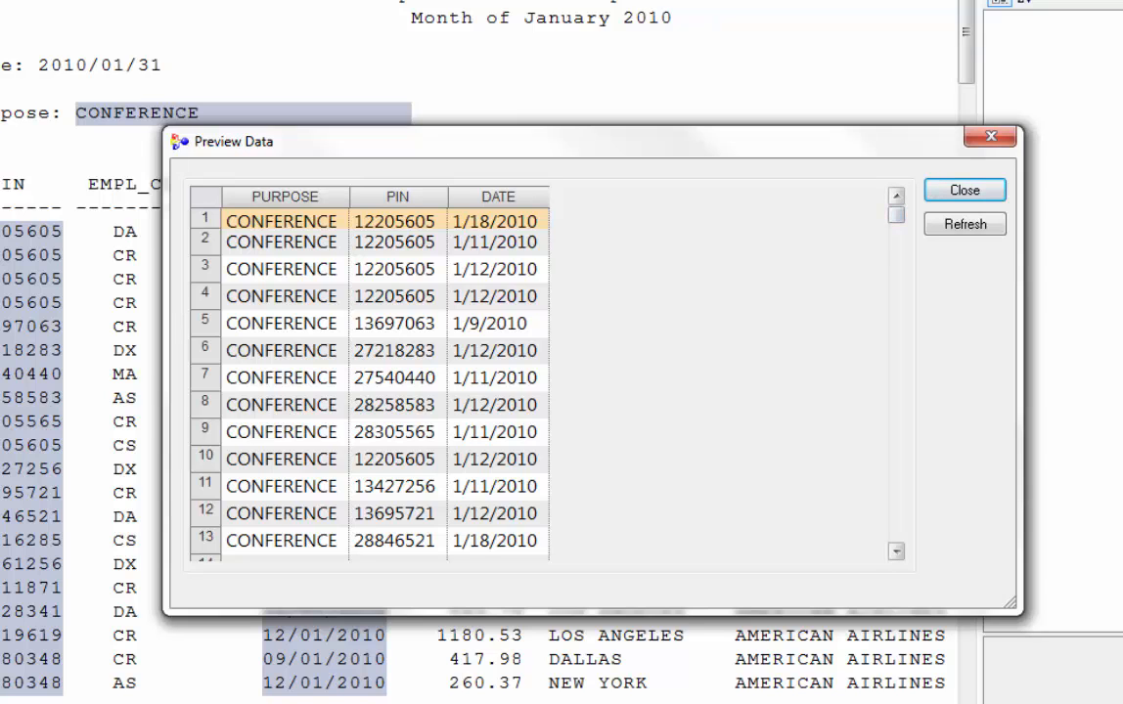
pyautogui.click(896, 552)
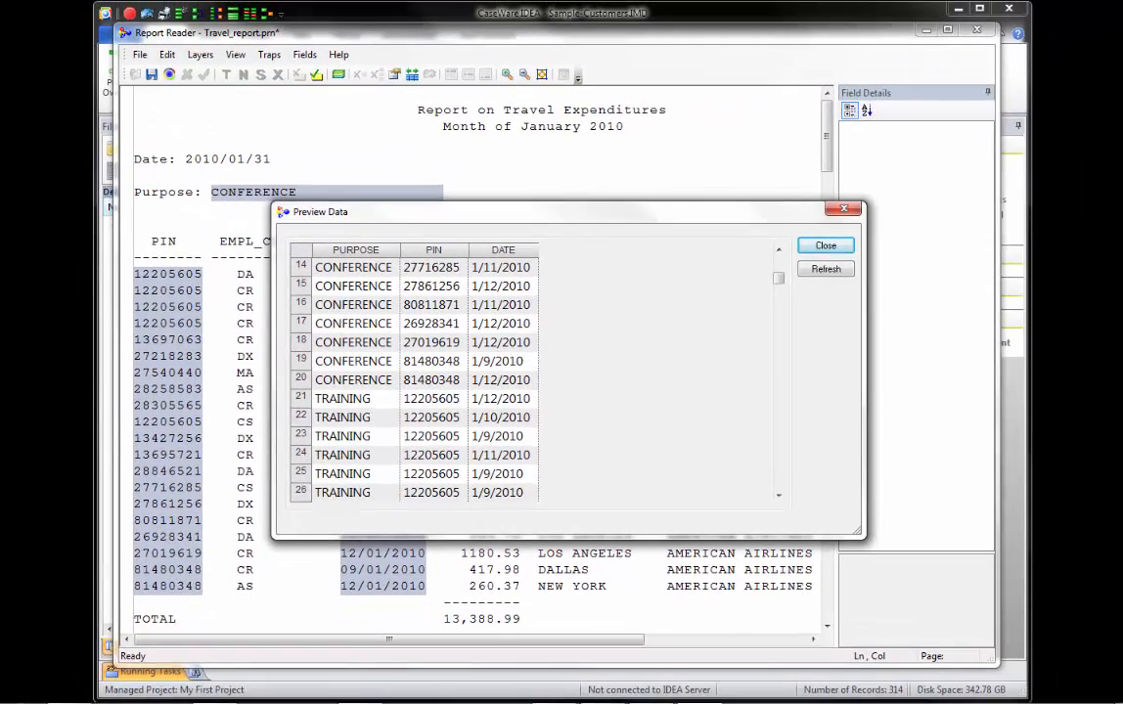
pyautogui.click(826, 246)
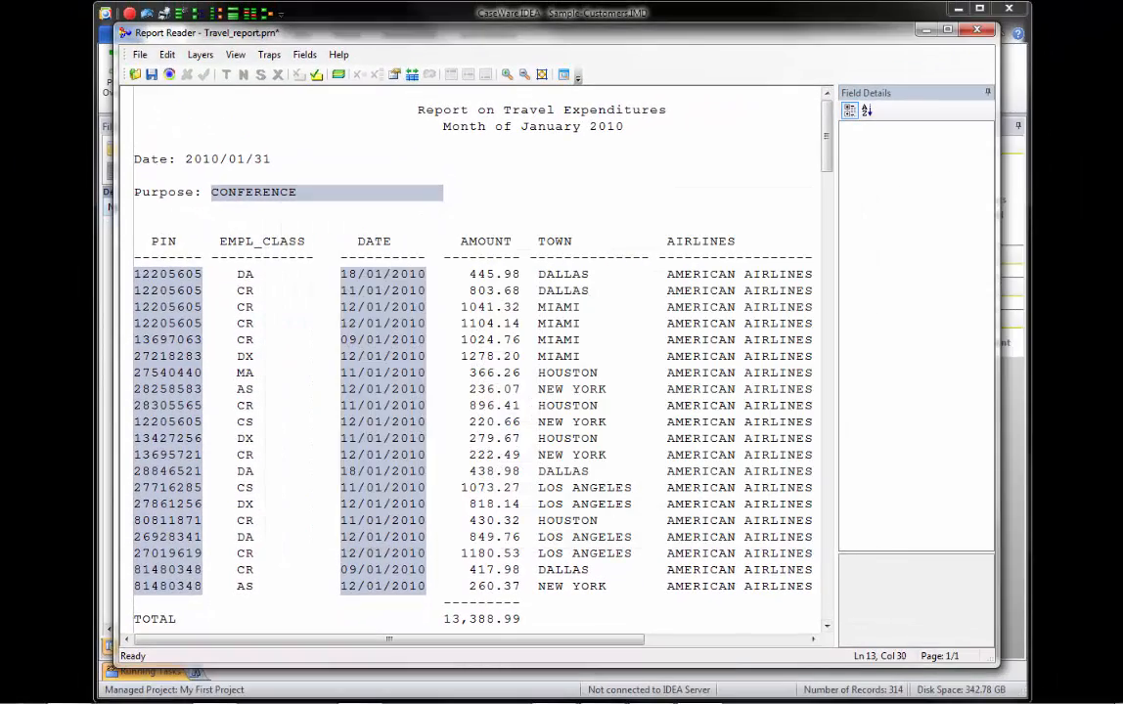
# Step: Reopen Layer-1 for editing and define the sample line's employee class value as a four-character field named EMP
pyautogui.click(388, 282)
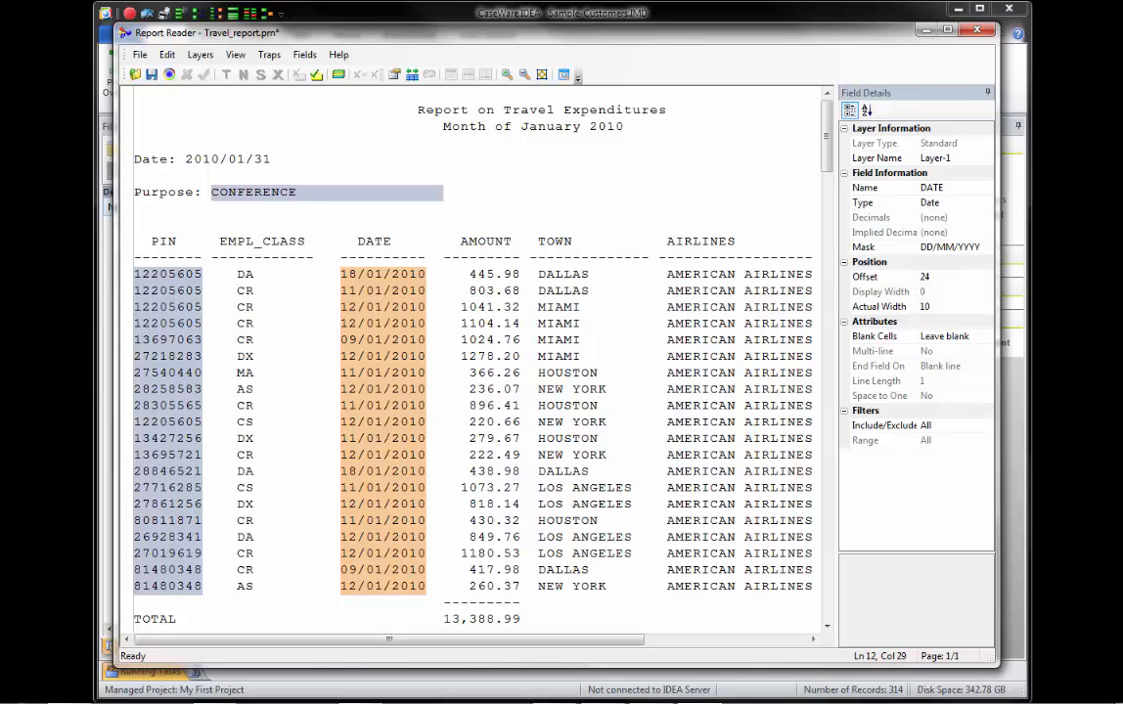
pyautogui.rightClick(362, 293)
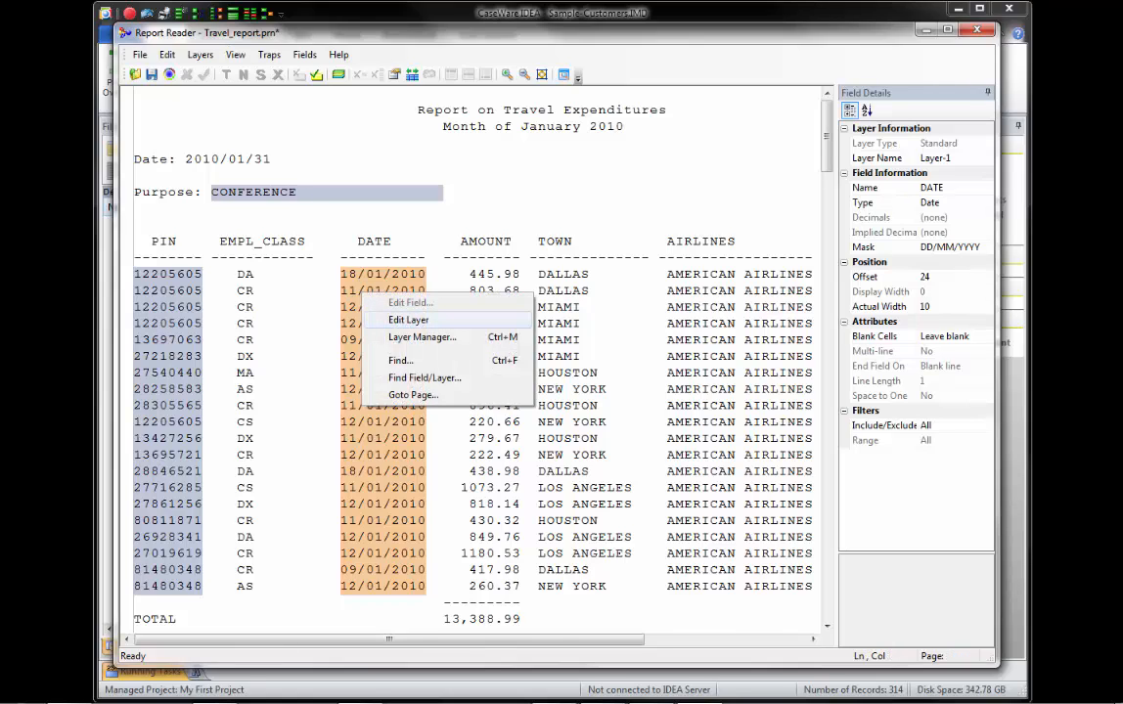
pyautogui.click(409, 320)
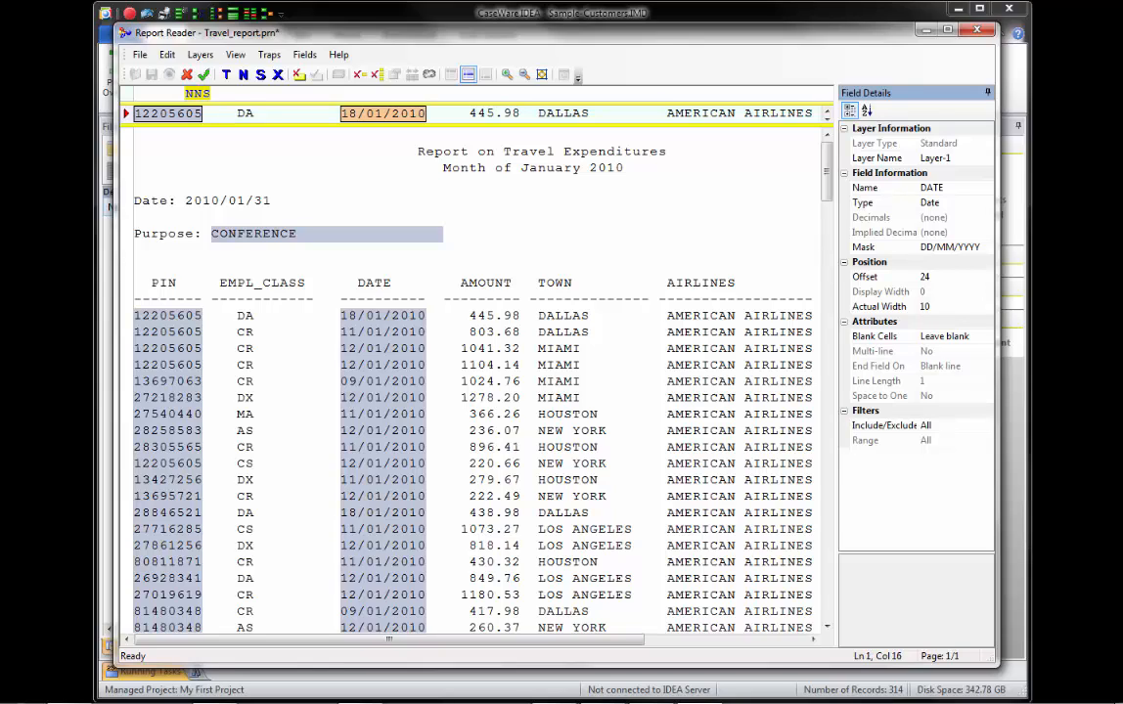
pyautogui.moveTo(230, 113); pyautogui.dragTo(259, 113)
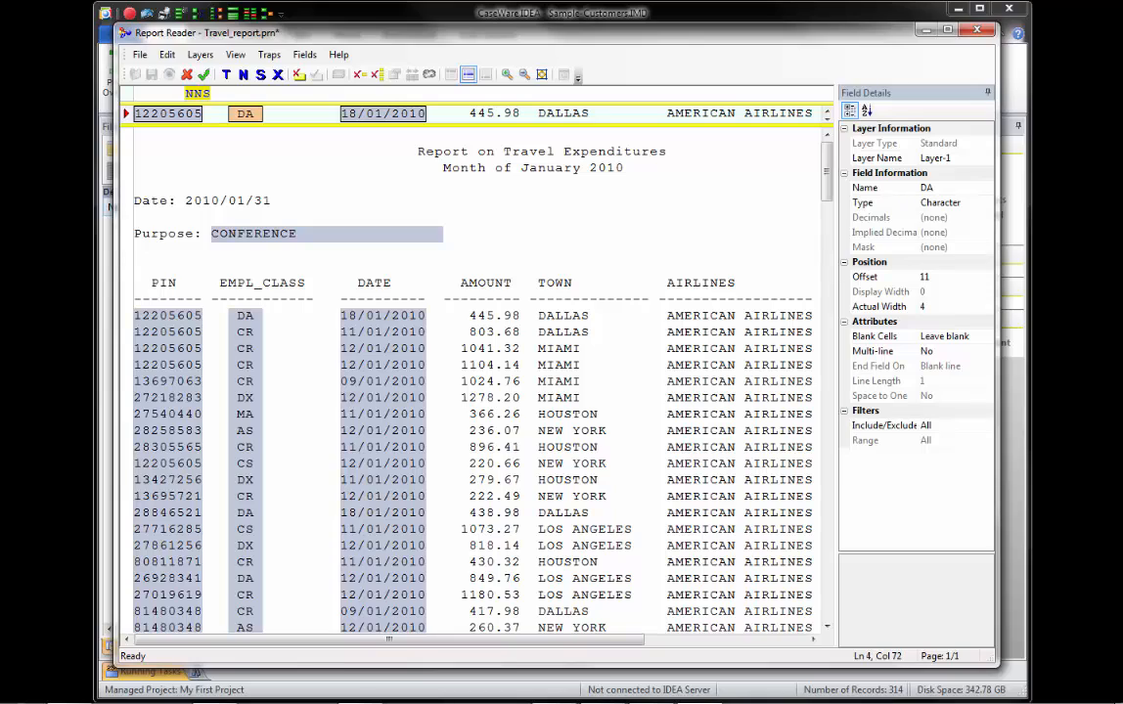
pyautogui.click(939, 188)
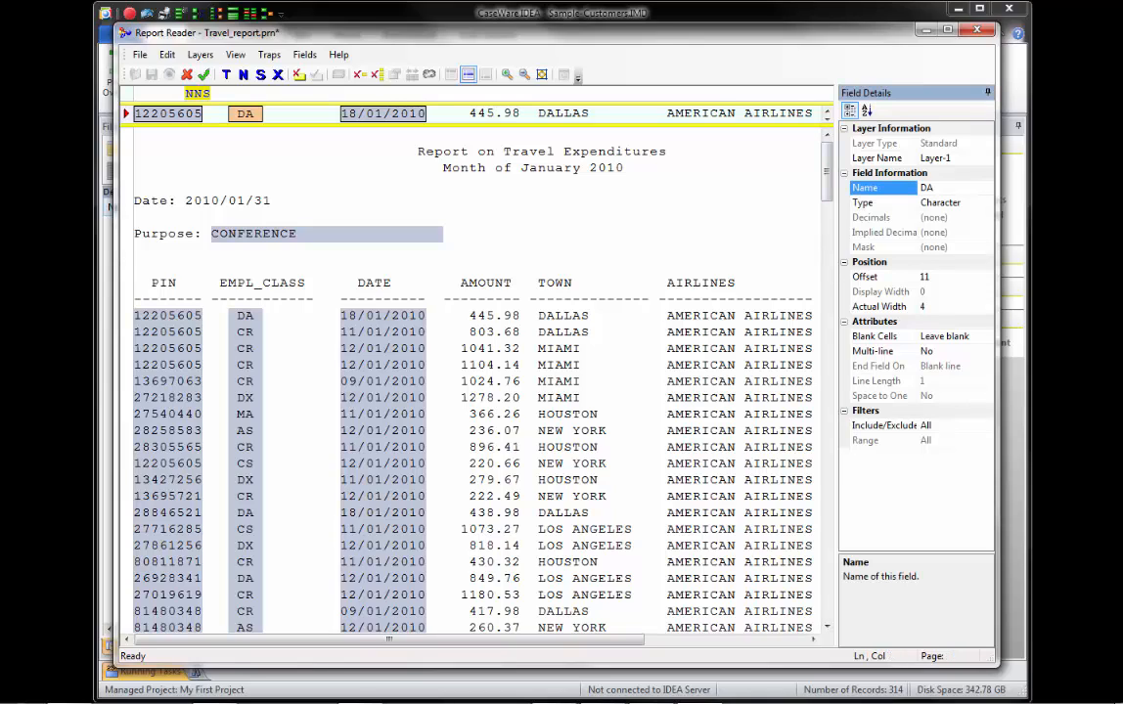
pyautogui.write('emp')
pyautogui.click(941, 202)
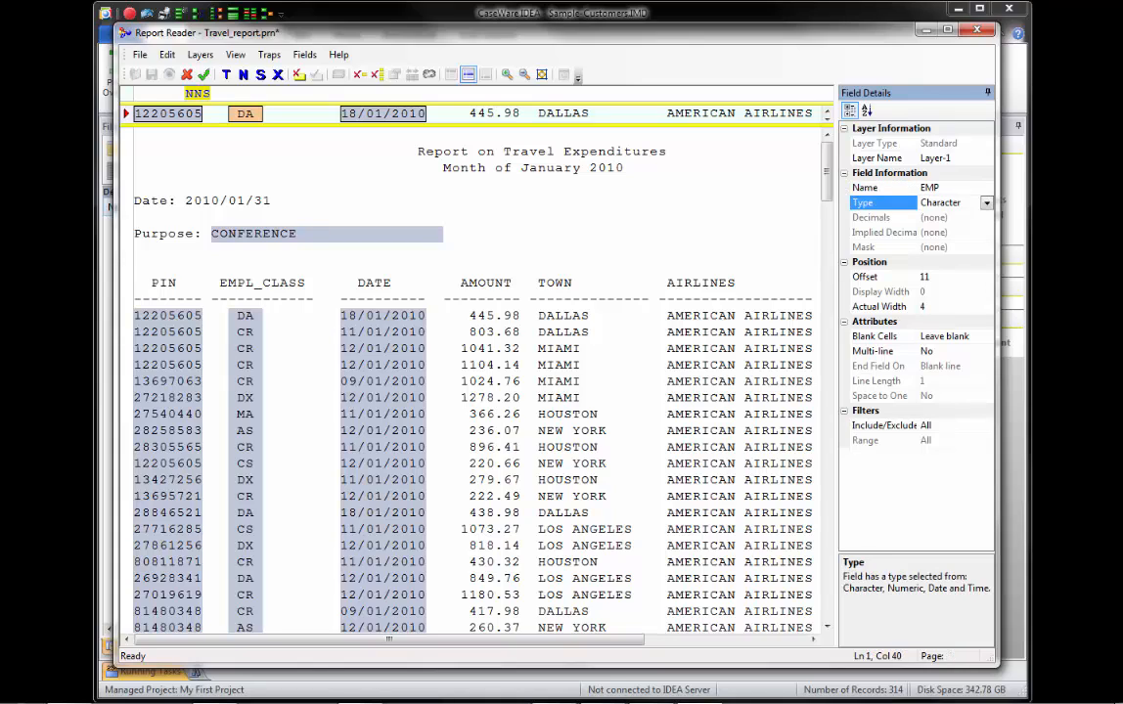
# Step: Define the amount 445.98 in the sample line as a numeric field named AMOUNT, six characters wide
pyautogui.moveTo(470, 113); pyautogui.dragTo(521, 113)
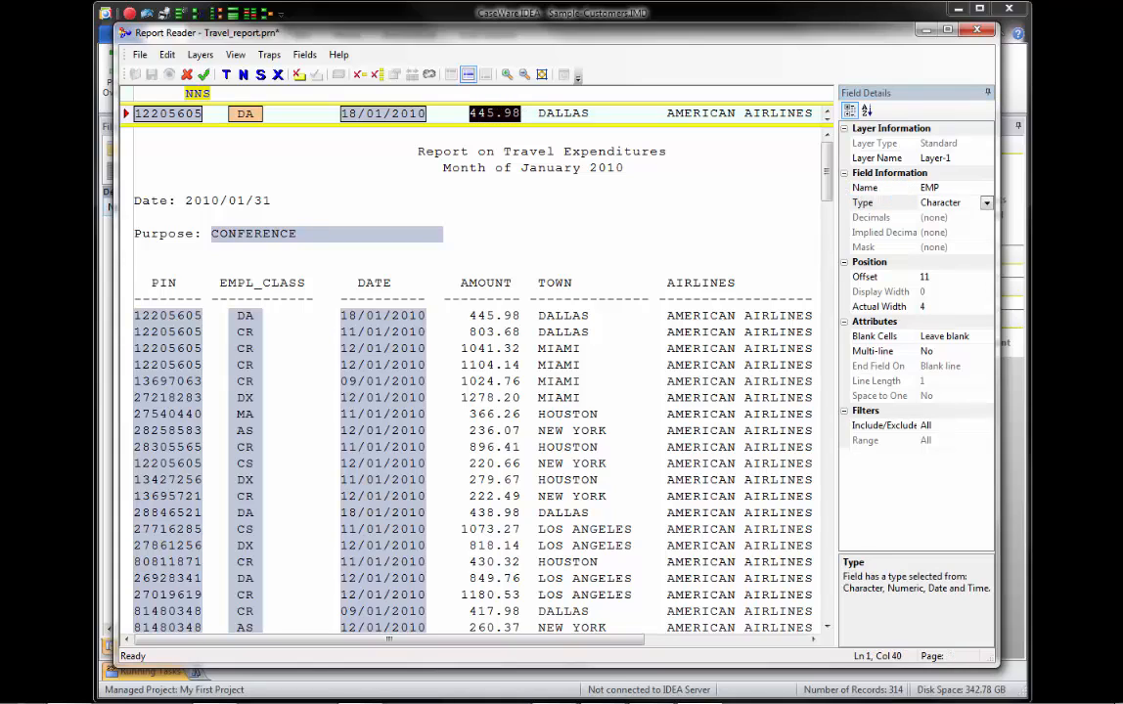
pyautogui.click(864, 187)
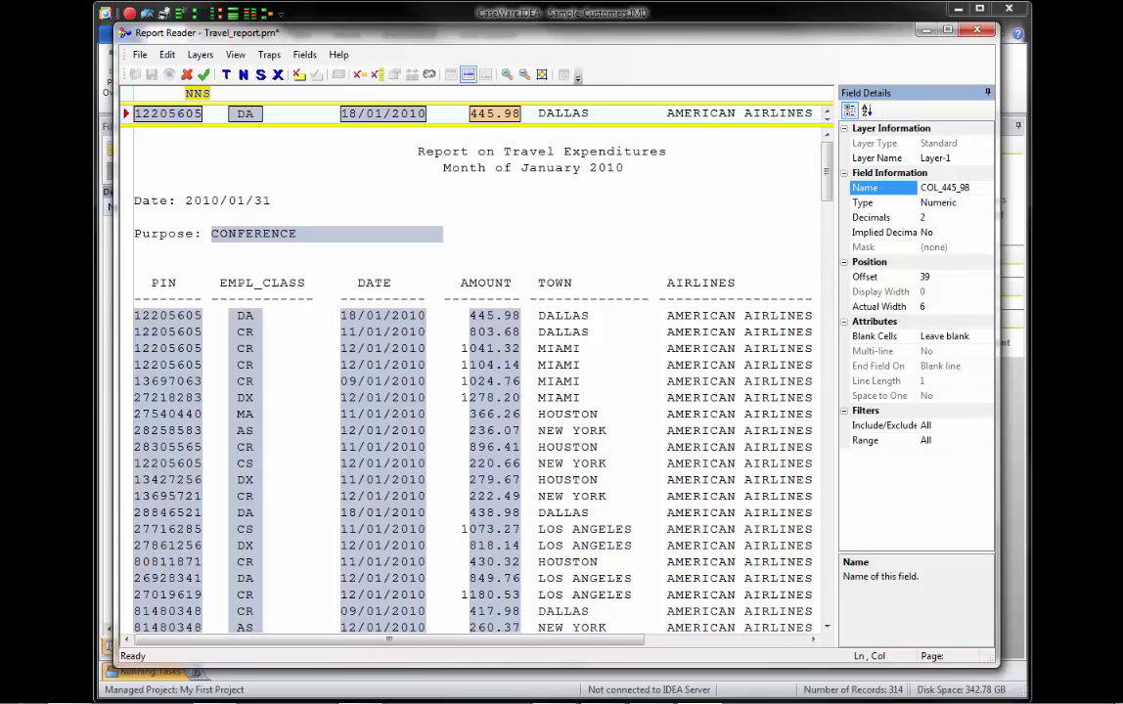
pyautogui.write('amount')
pyautogui.click(865, 203)
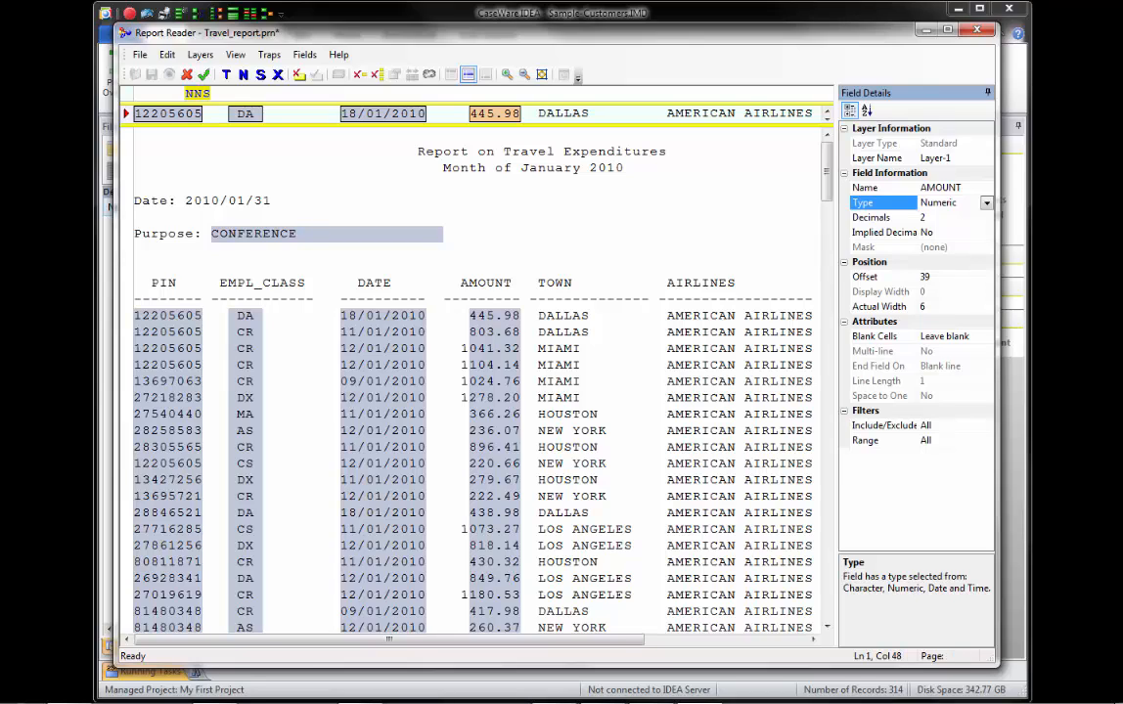
# Step: Define DALLAS in the sample line as a seven-character field named TOWN
pyautogui.moveTo(538, 114); pyautogui.dragTo(598, 114)
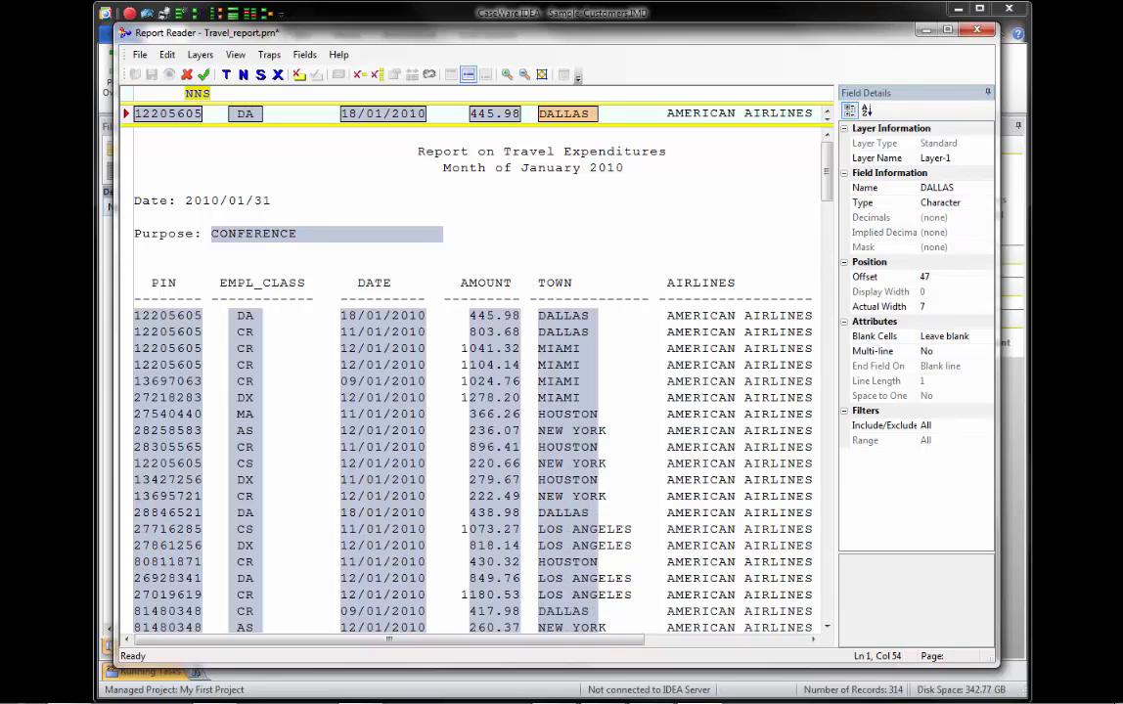
pyautogui.click(865, 187)
pyautogui.write('t')
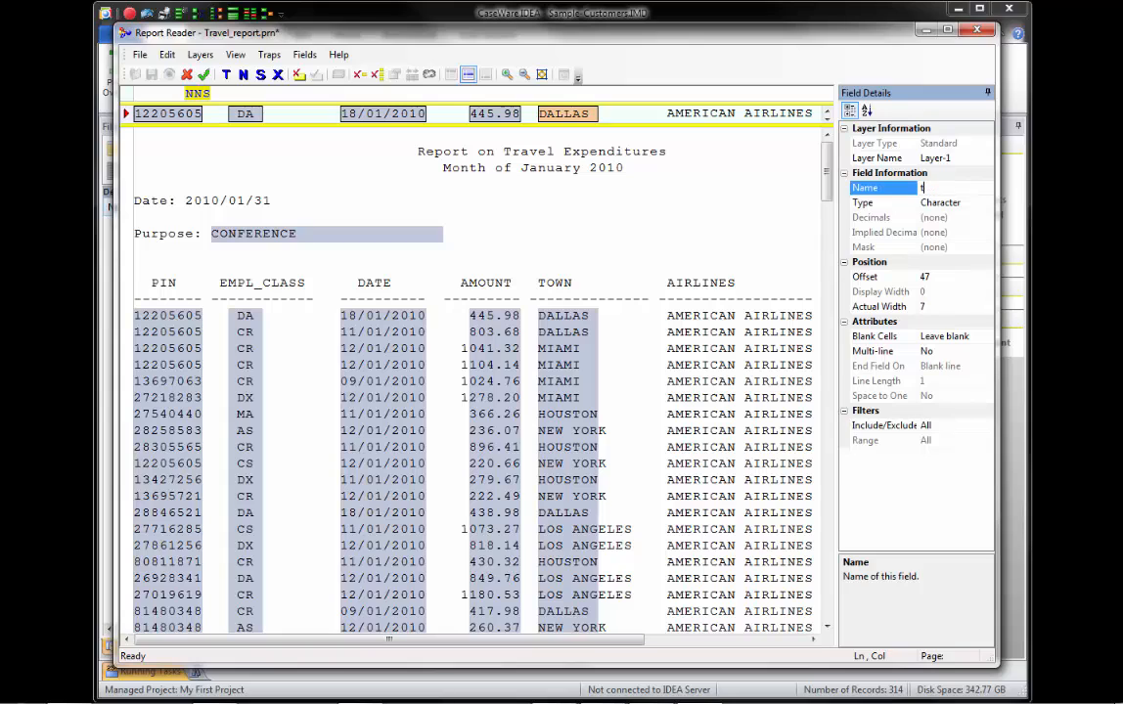
pyautogui.write('own')
# Step: Define the sample line's airline as a 17-character field named AIRLINES and its six-character airmiles value as a field named "trav miles"
pyautogui.click(813, 639)
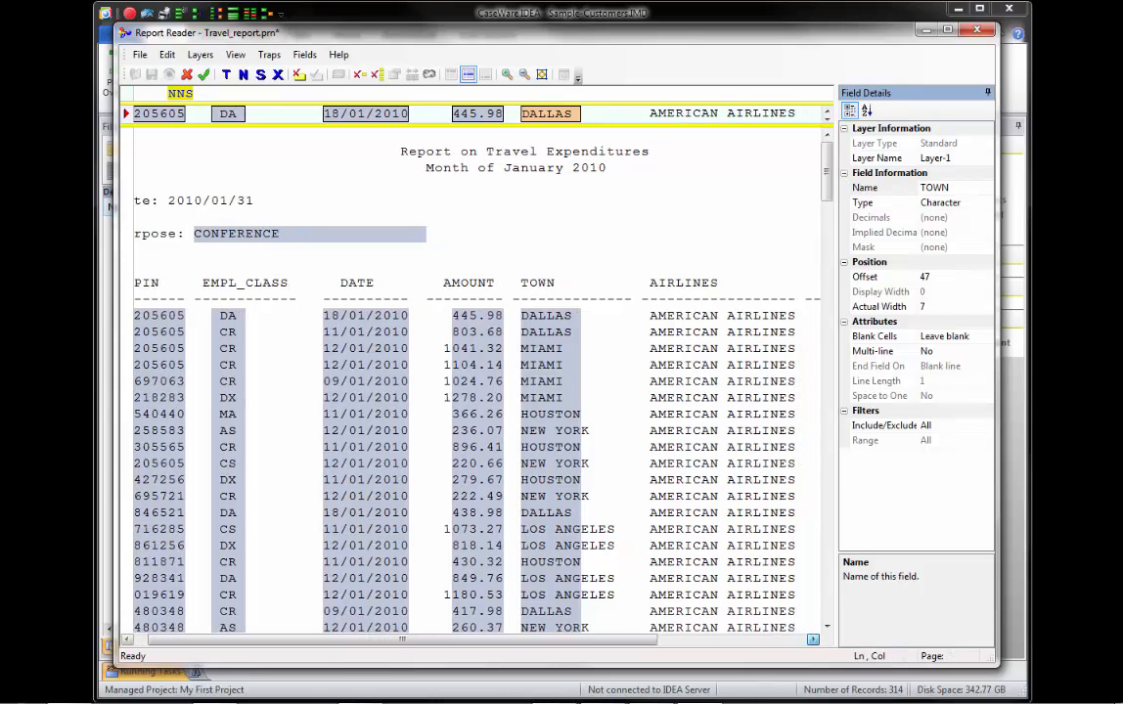
pyautogui.click(813, 639)
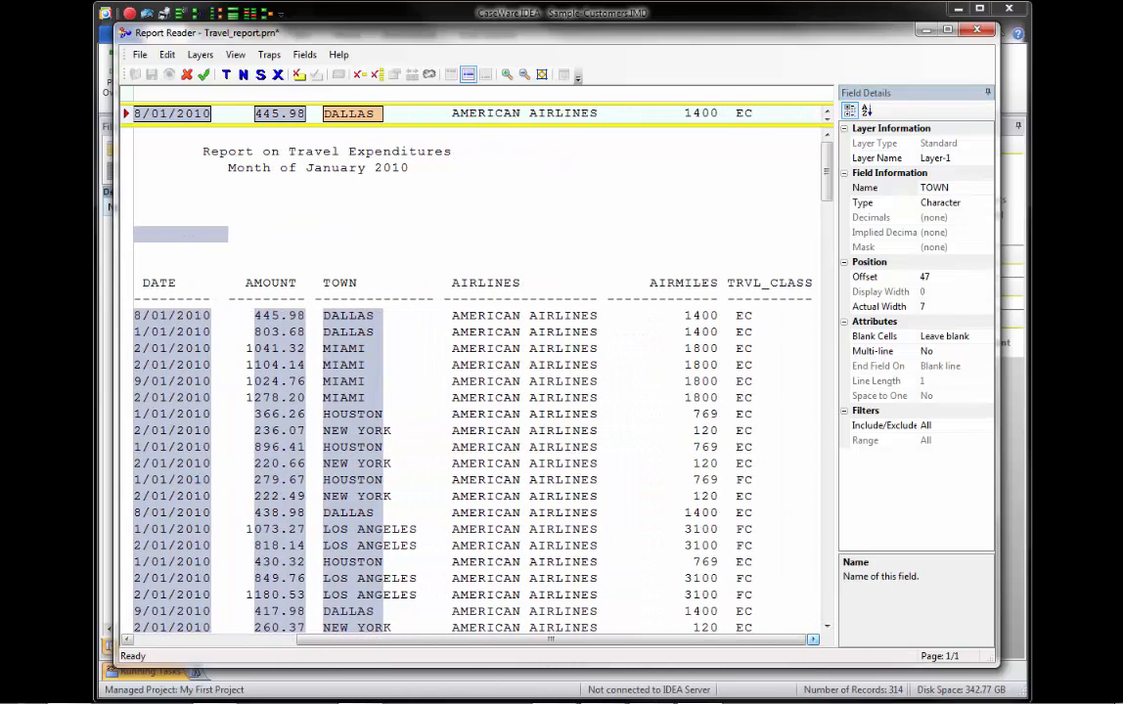
pyautogui.moveTo(452, 114); pyautogui.dragTo(598, 113)
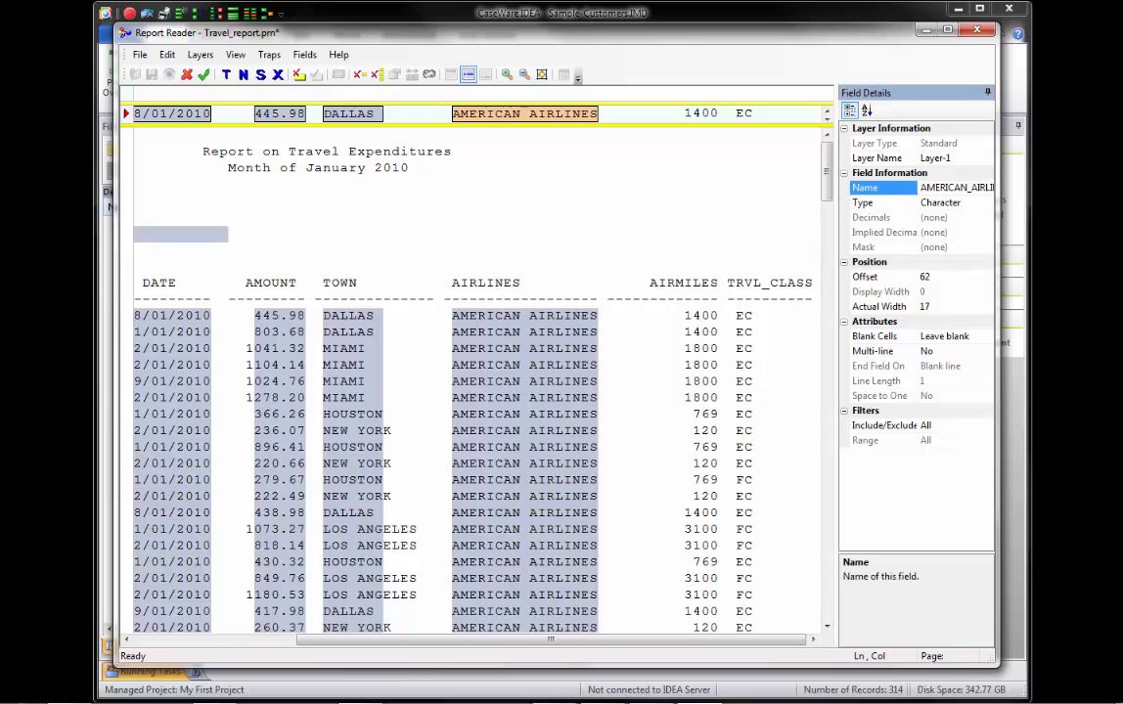
pyautogui.write('airlines')
pyautogui.moveTo(667, 113); pyautogui.dragTo(719, 113)
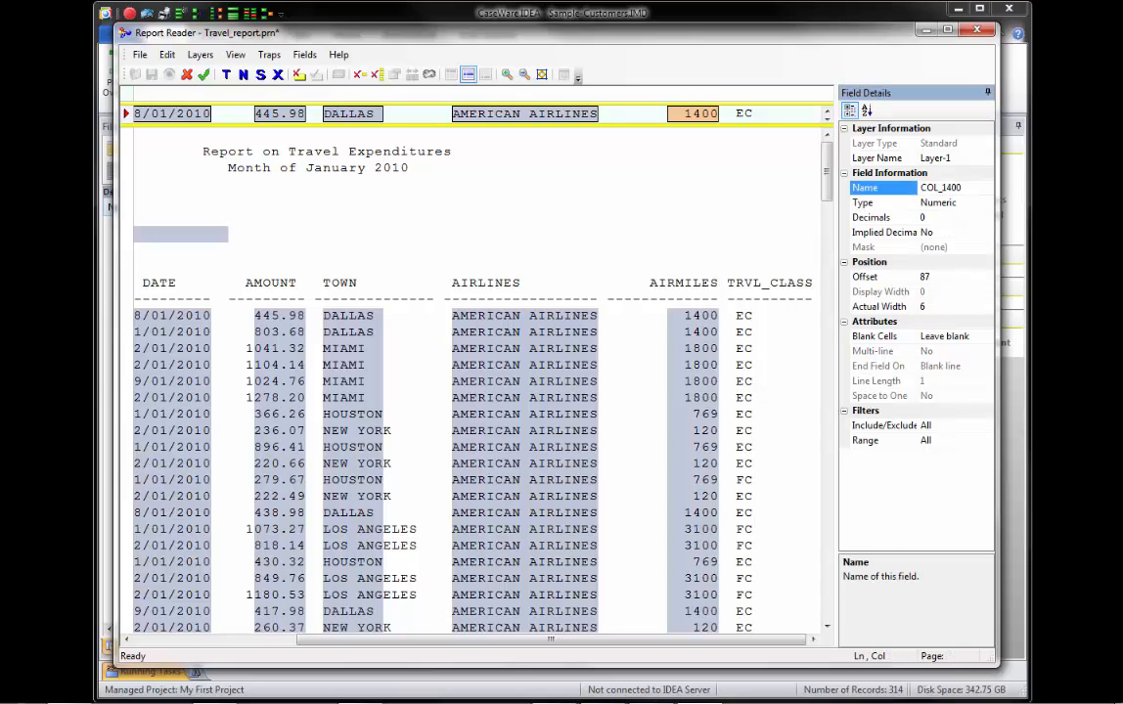
pyautogui.write('trav miles')
# Step: Define the two-character travel class value EC as a field named CLASS, and save the layer
pyautogui.moveTo(736, 113); pyautogui.dragTo(752, 113)
pyautogui.click(883, 188)
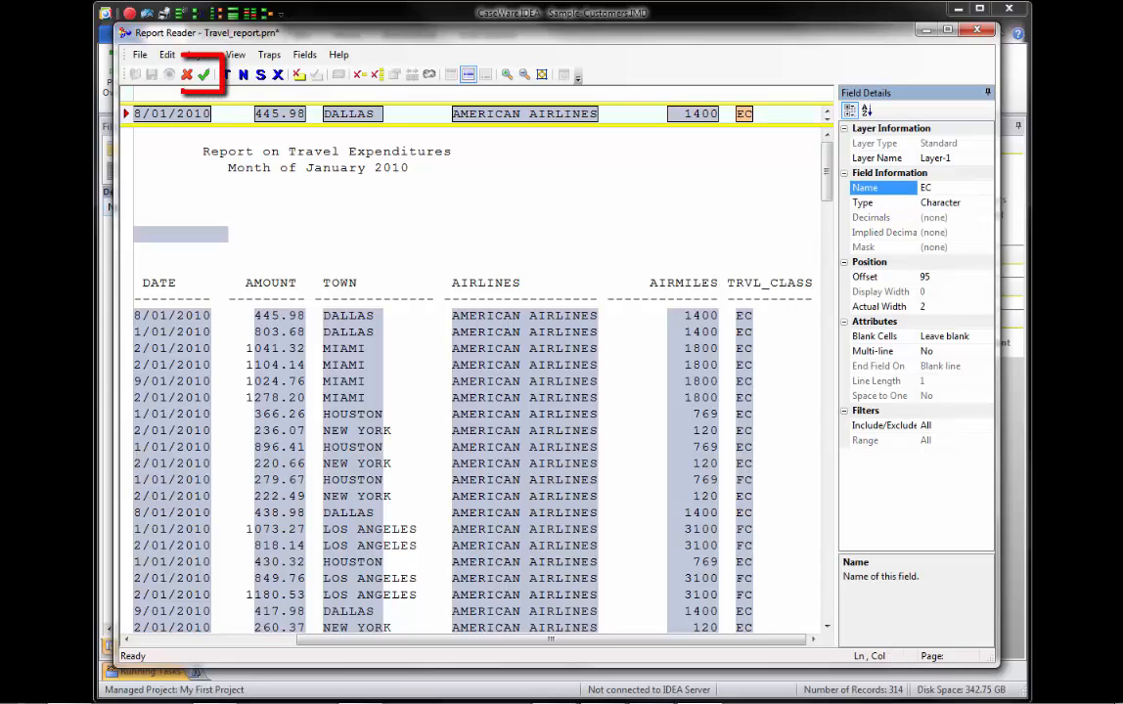
pyautogui.write('class')
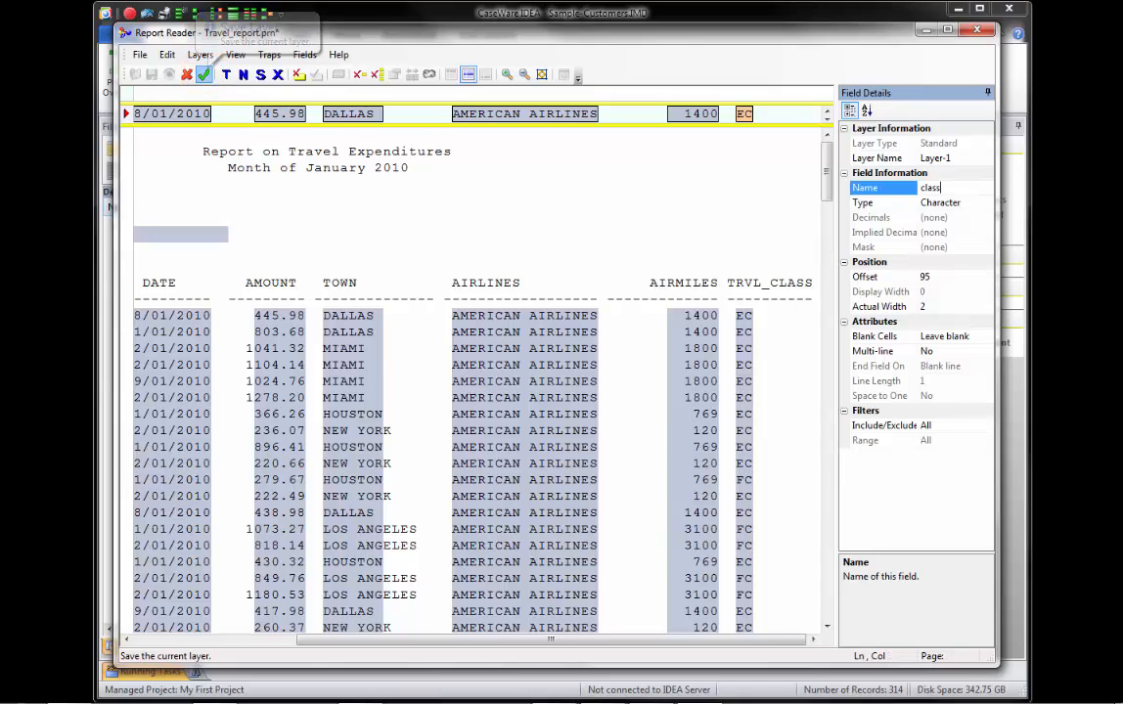
pyautogui.click(204, 74)
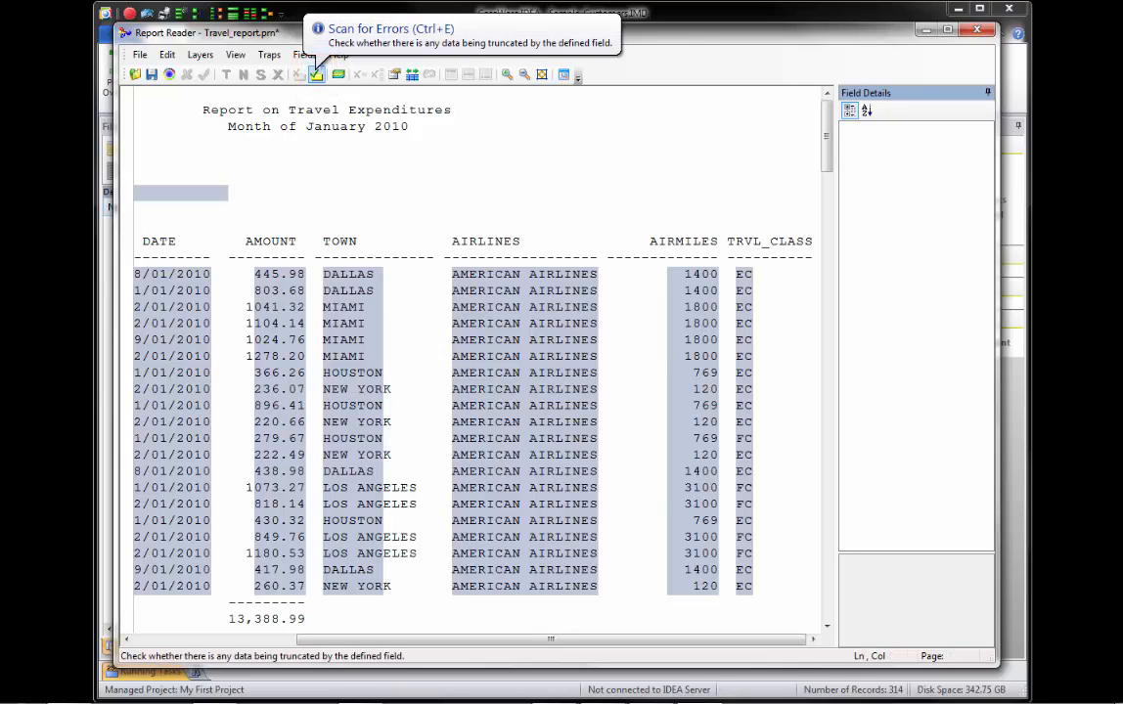
# Step: Scan the defined fields for truncation errors and correct AMOUNT to offset 36 and width 9
pyautogui.click(316, 75)
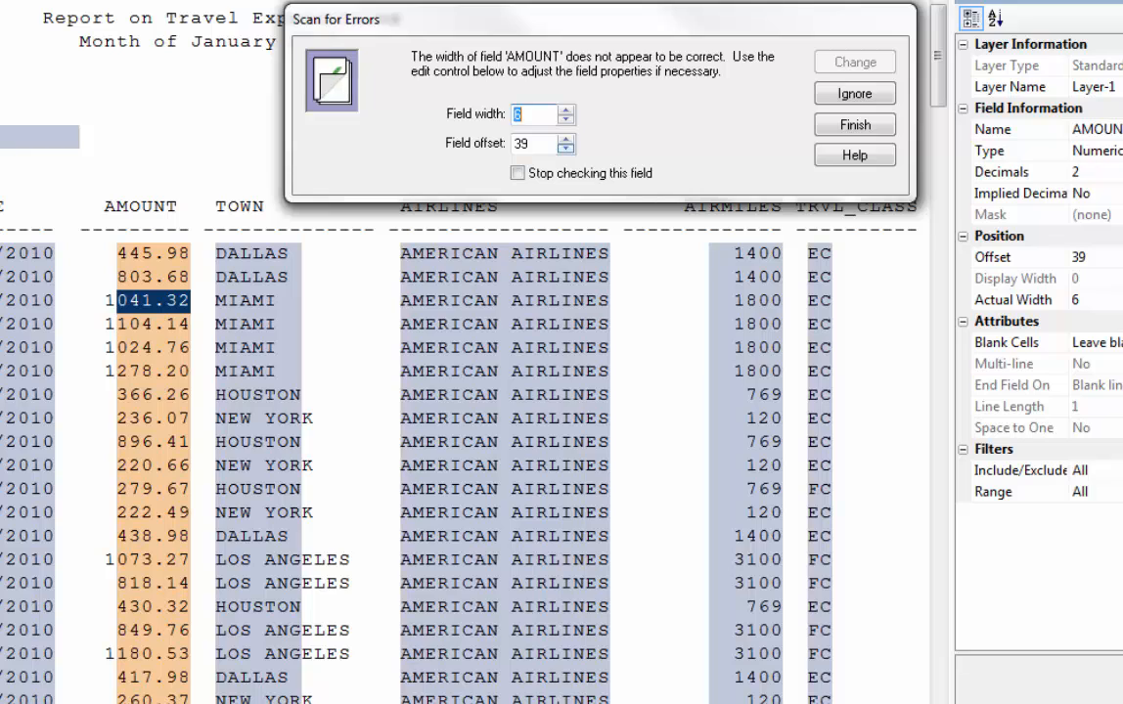
pyautogui.press('Tab')
pyautogui.press('Down')
pyautogui.press('Down')
pyautogui.press('Down')
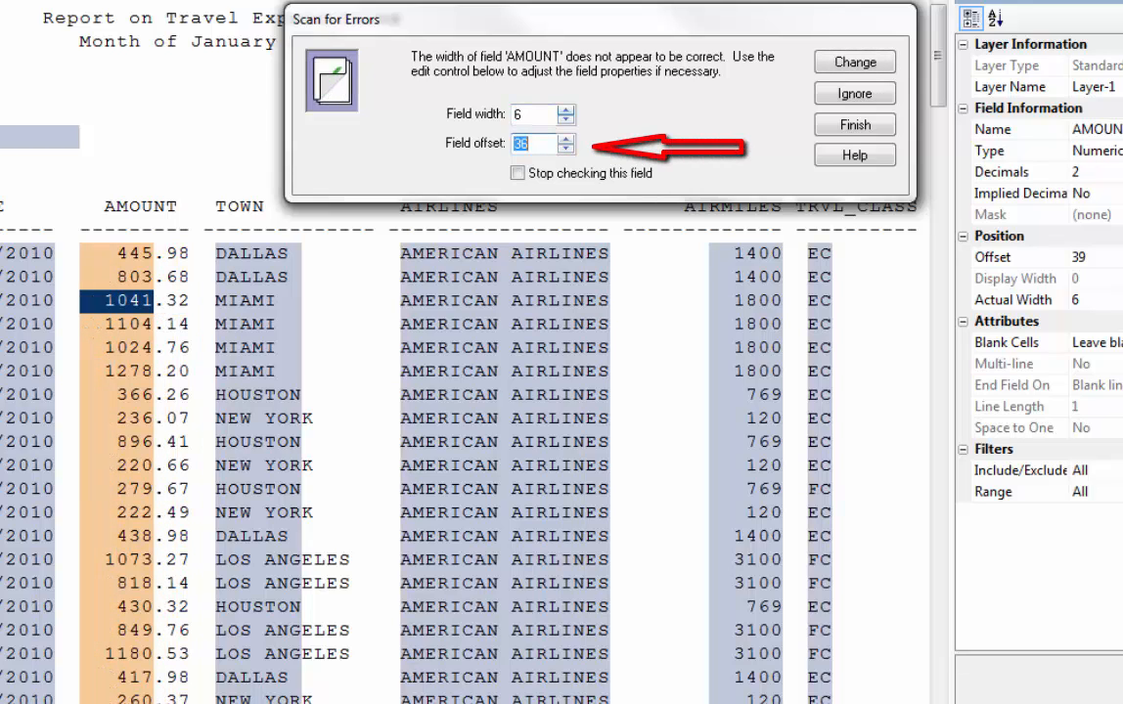
pyautogui.hotkey('shift', 'Tab')
pyautogui.press('Up')
pyautogui.press('Up')
pyautogui.press('Up')
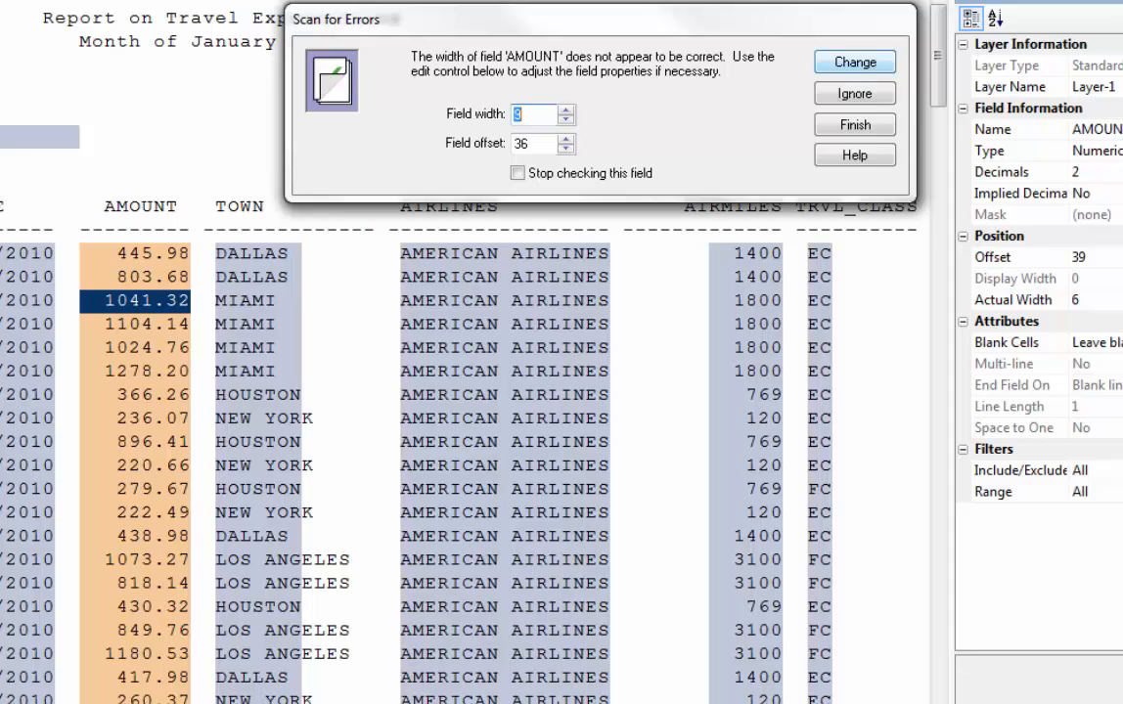
pyautogui.press('Return')
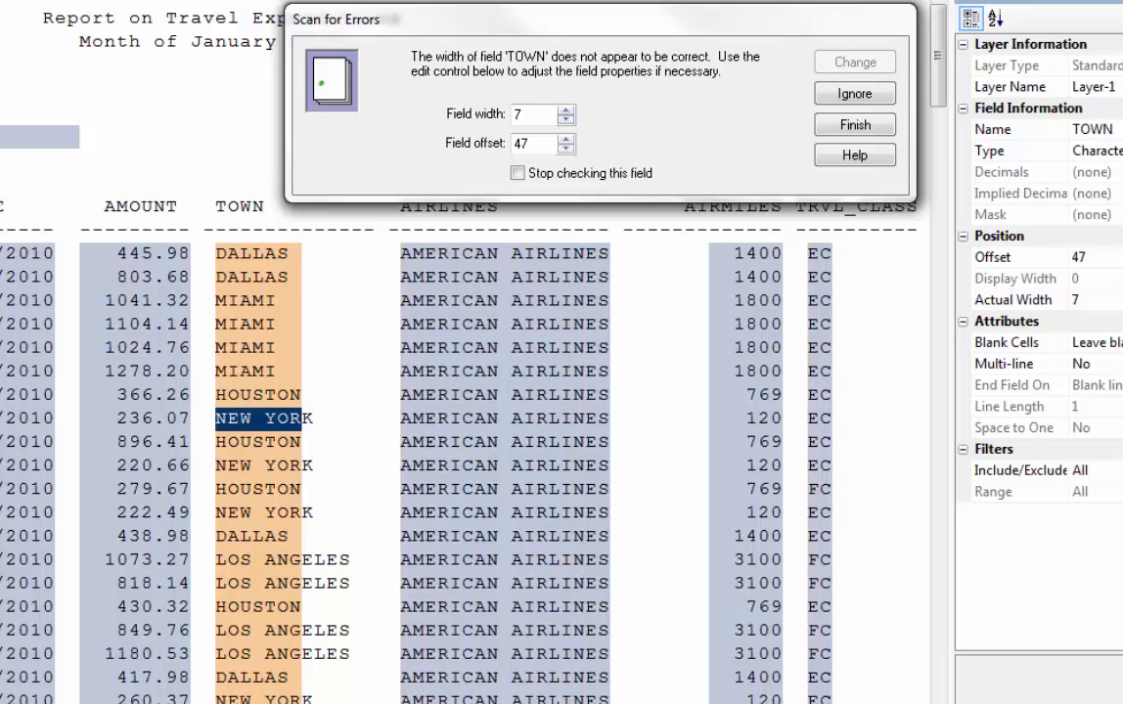
# Step: Widen the TOWN field to 13 characters and complete the error scan
pyautogui.press('Up')
pyautogui.press('Up')
pyautogui.press('Up')
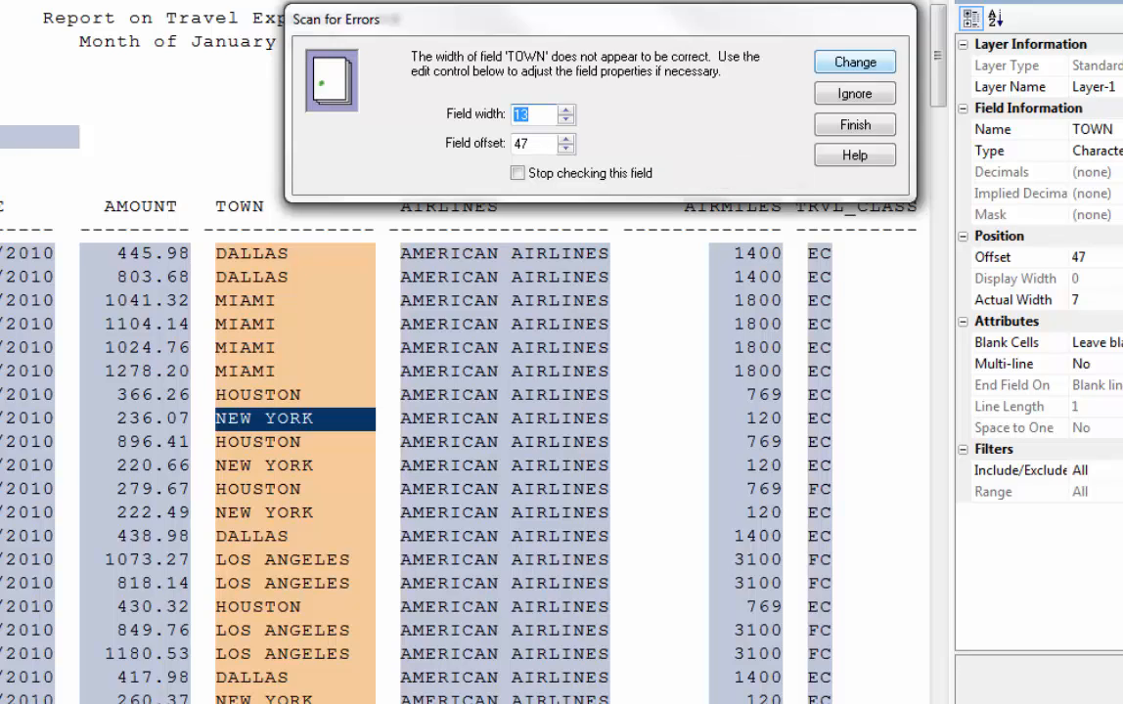
pyautogui.press('Return')
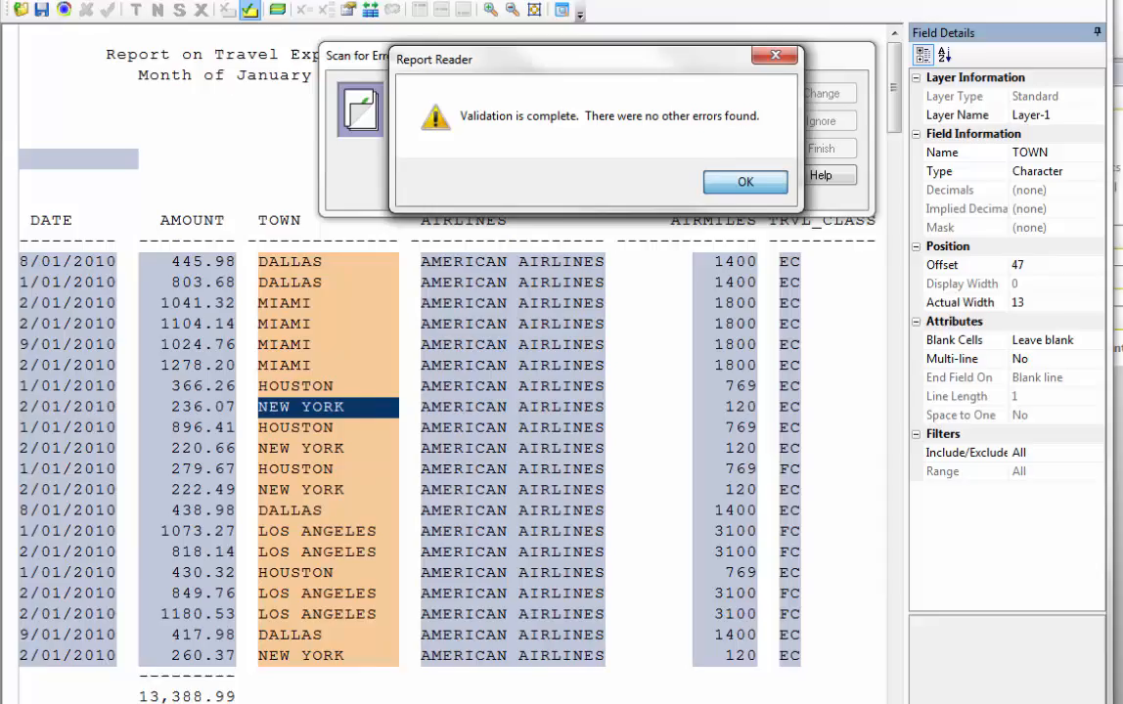
pyautogui.press('Return')
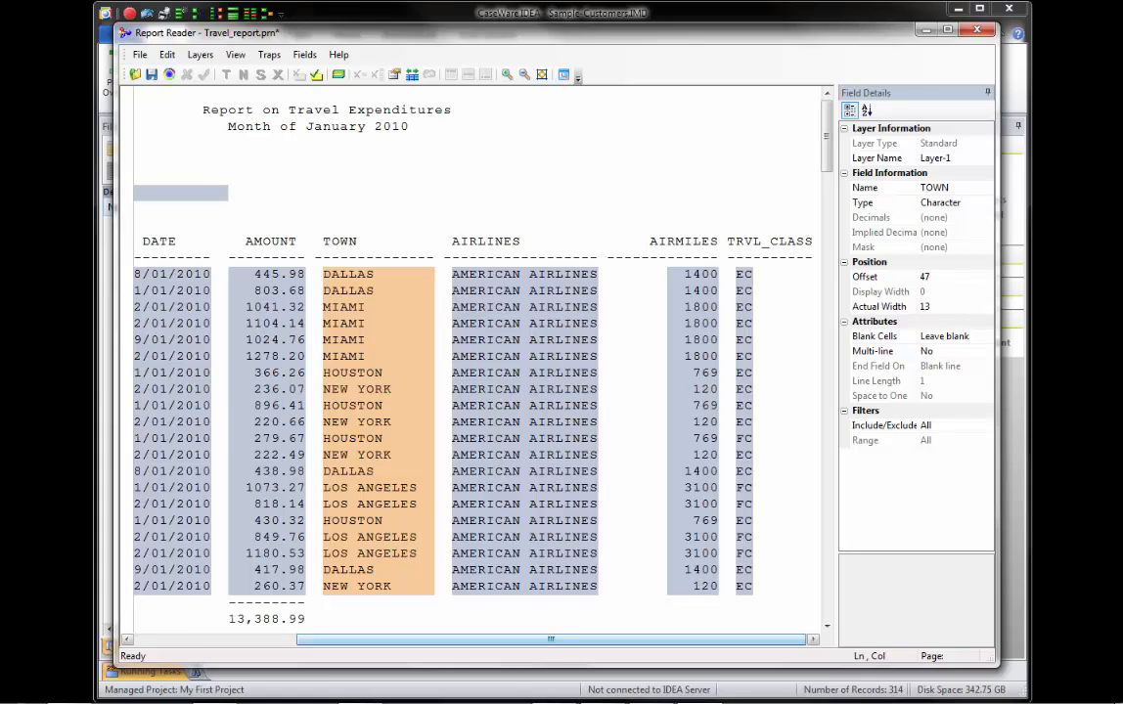
# Step: Save the report definition as the template Travel_report.jpm in the project's Import Definitions.ILB folder
pyautogui.moveTo(551, 639); pyautogui.dragTo(388, 640)
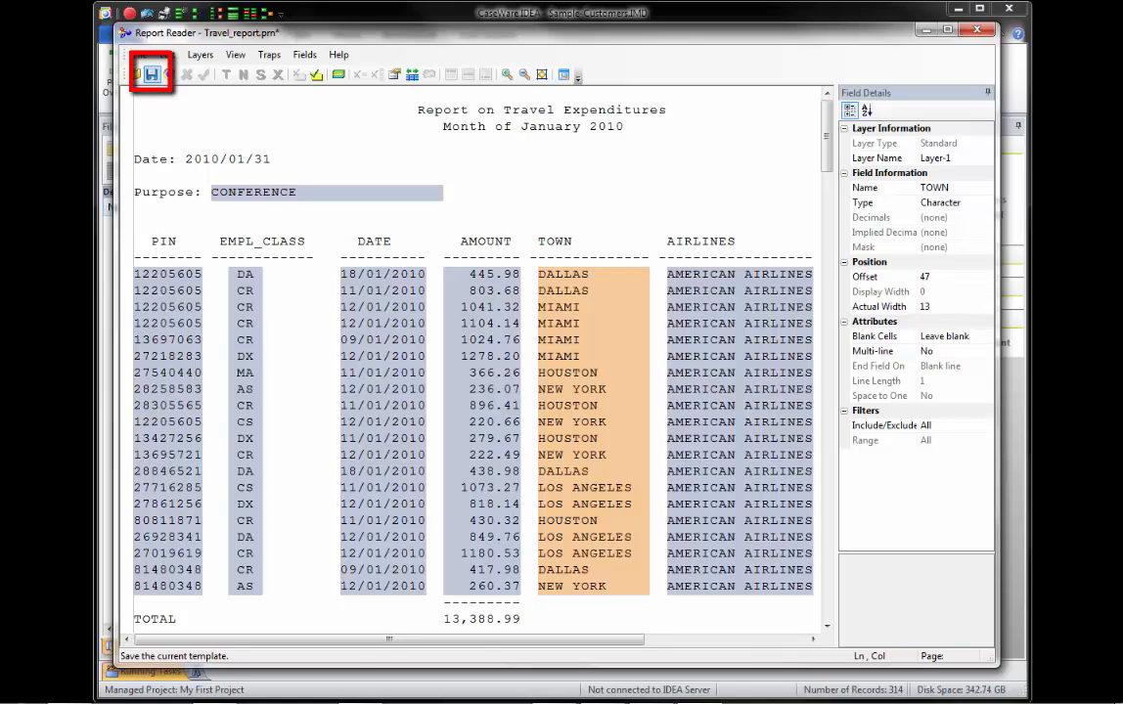
pyautogui.click(152, 75)
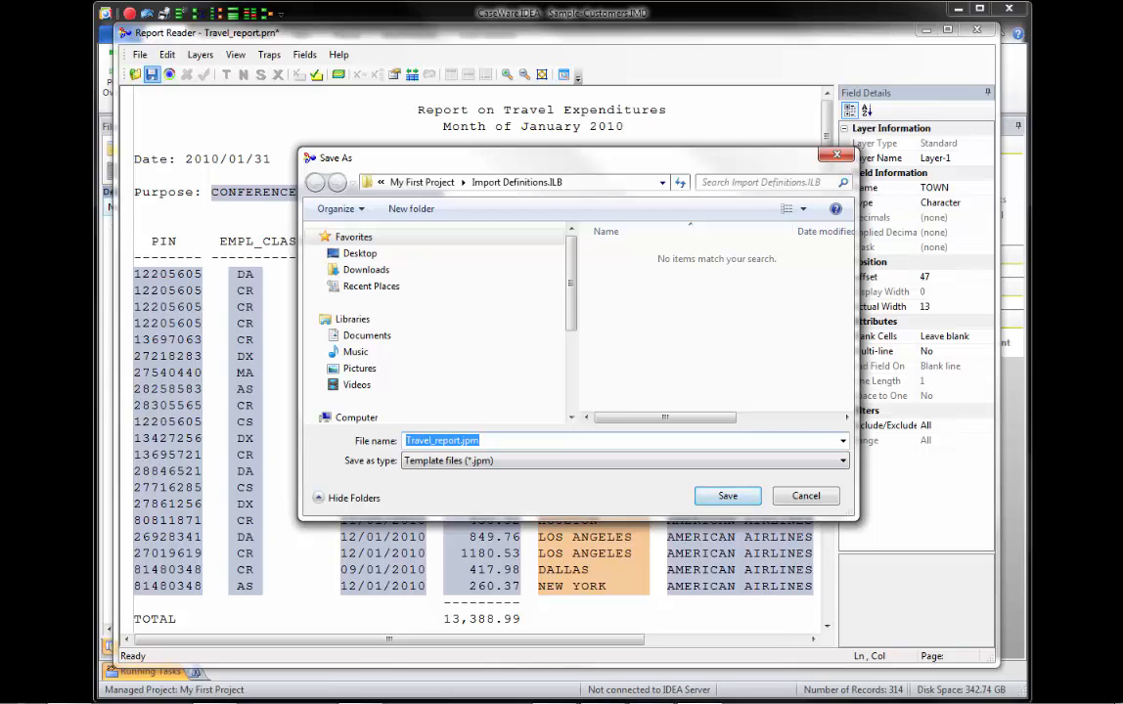
pyautogui.press('Return')
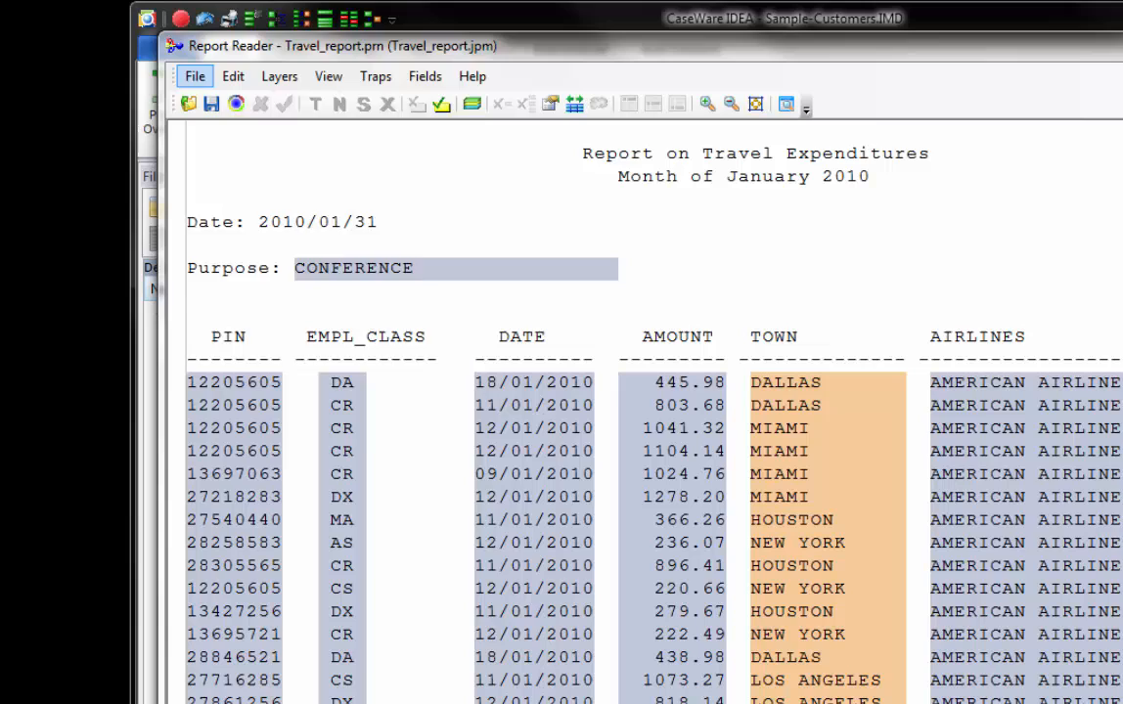
# Step: Import the report data into IDEA as a database named Travel_report, without generating field statistics
pyautogui.click(158, 61)
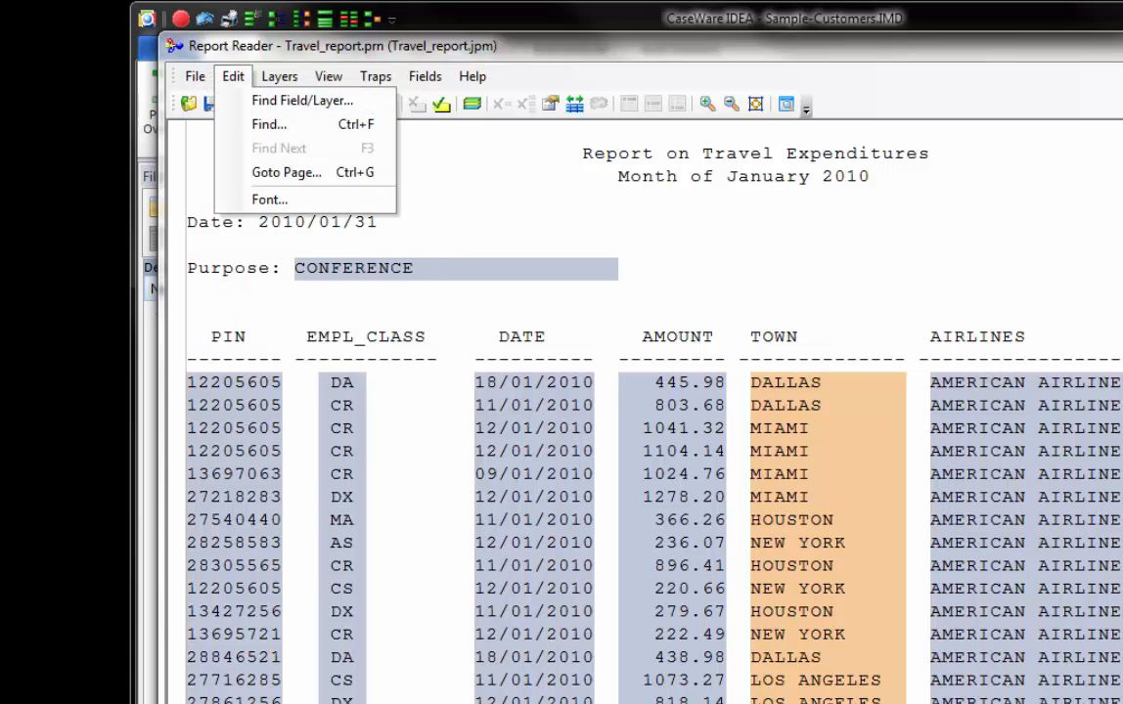
pyautogui.click(460, 190)
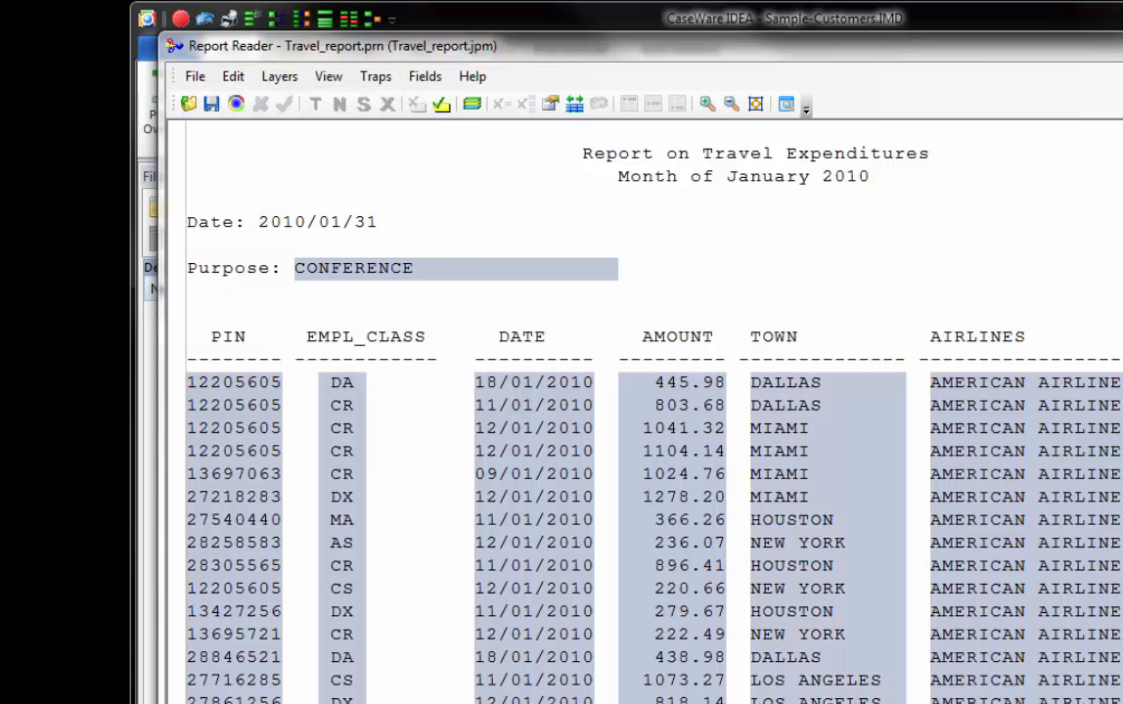
pyautogui.click(235, 102)
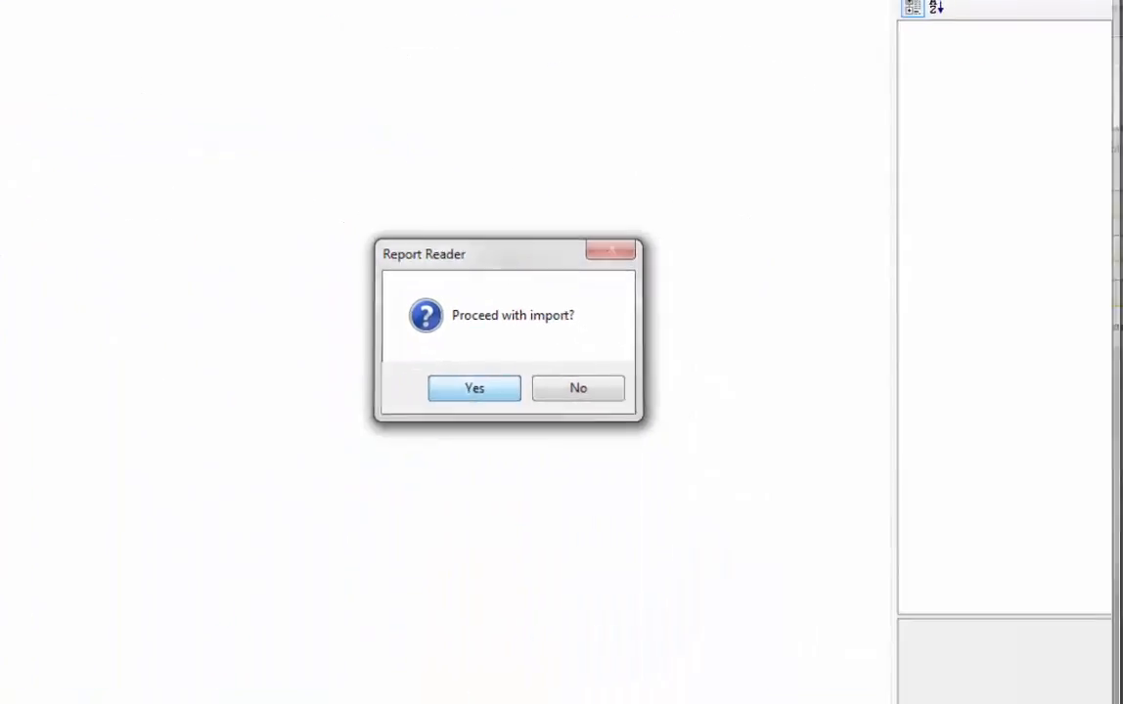
pyautogui.press('Return')
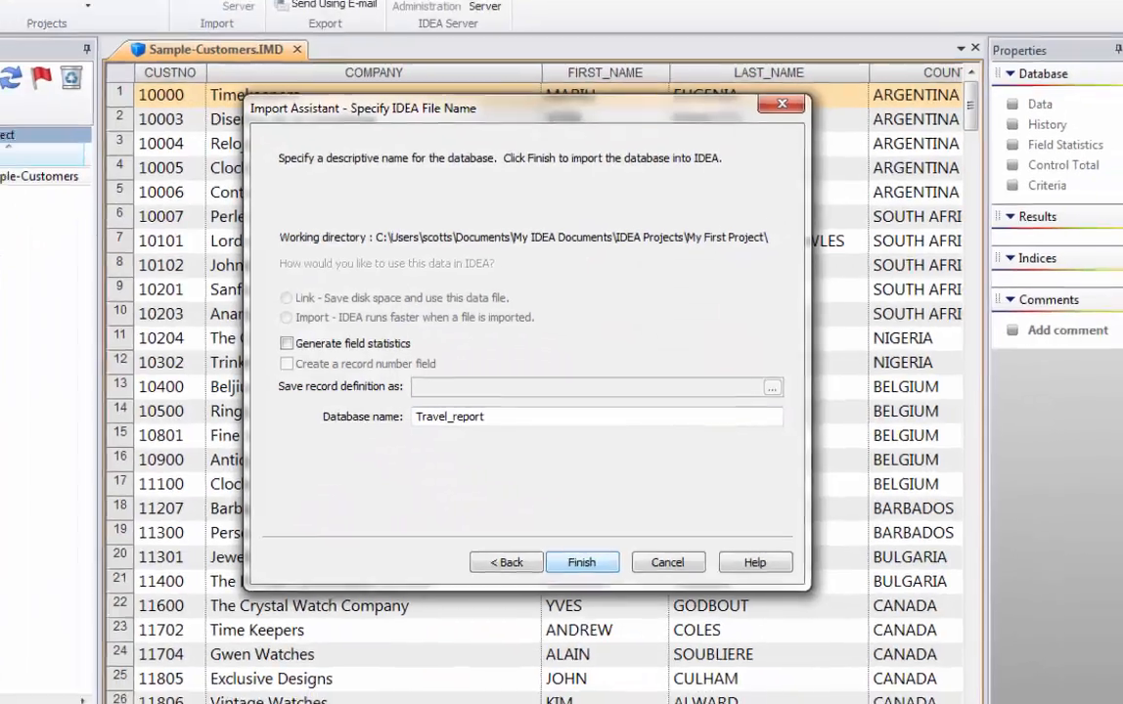
pyautogui.press('Return')
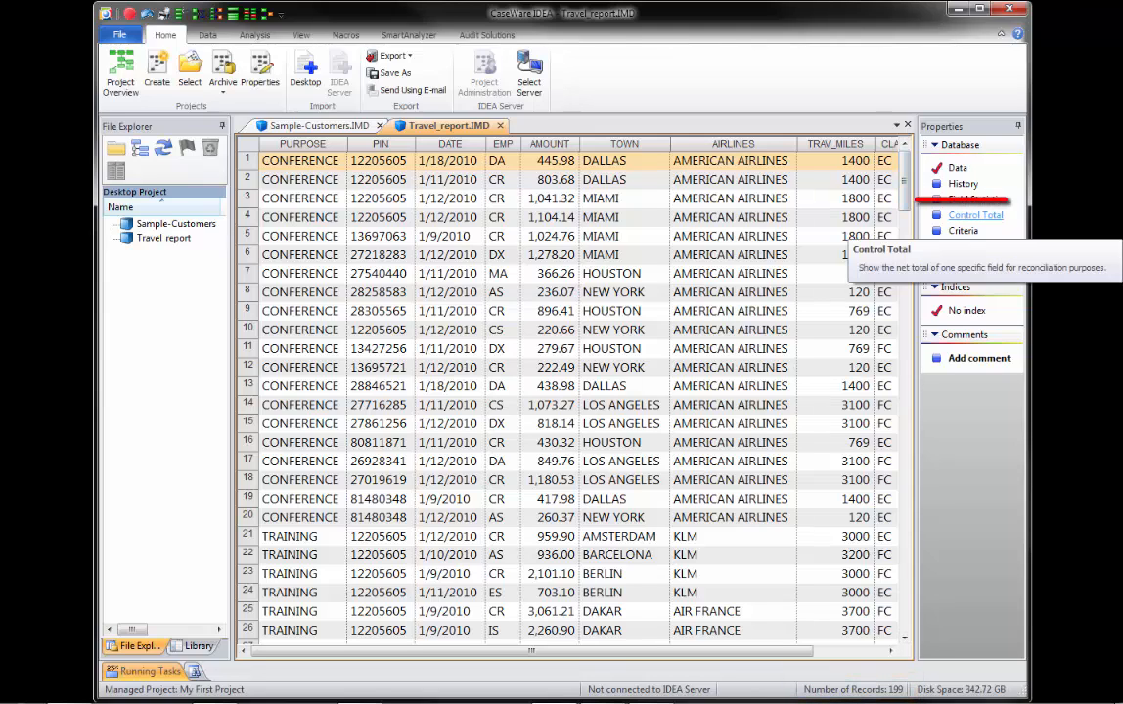
# Step: Calculate the control total of the AMOUNT field for the Travel_report database
pyautogui.click(975, 214)
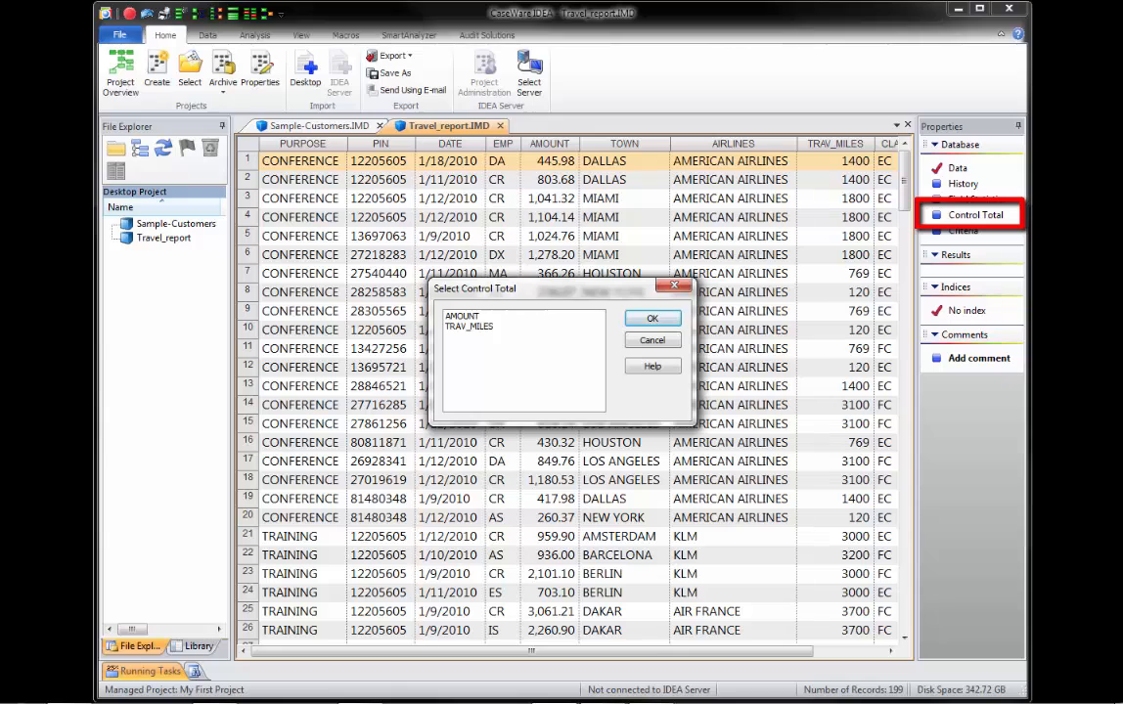
pyautogui.click(463, 316)
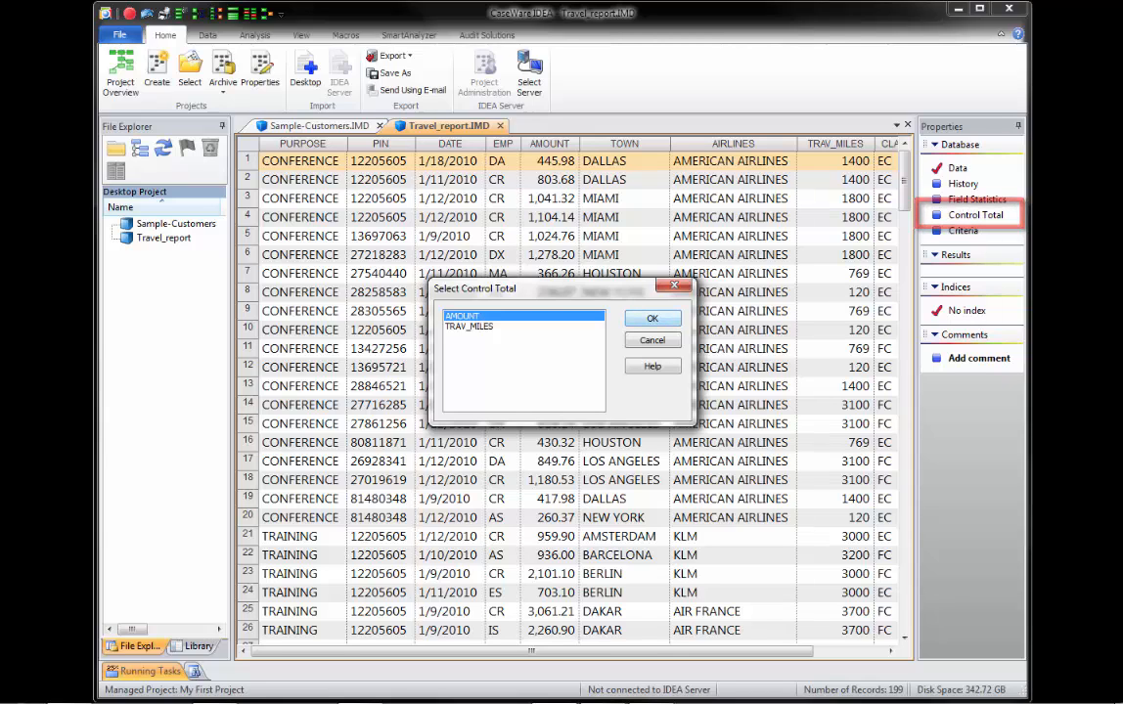
pyautogui.click(653, 318)
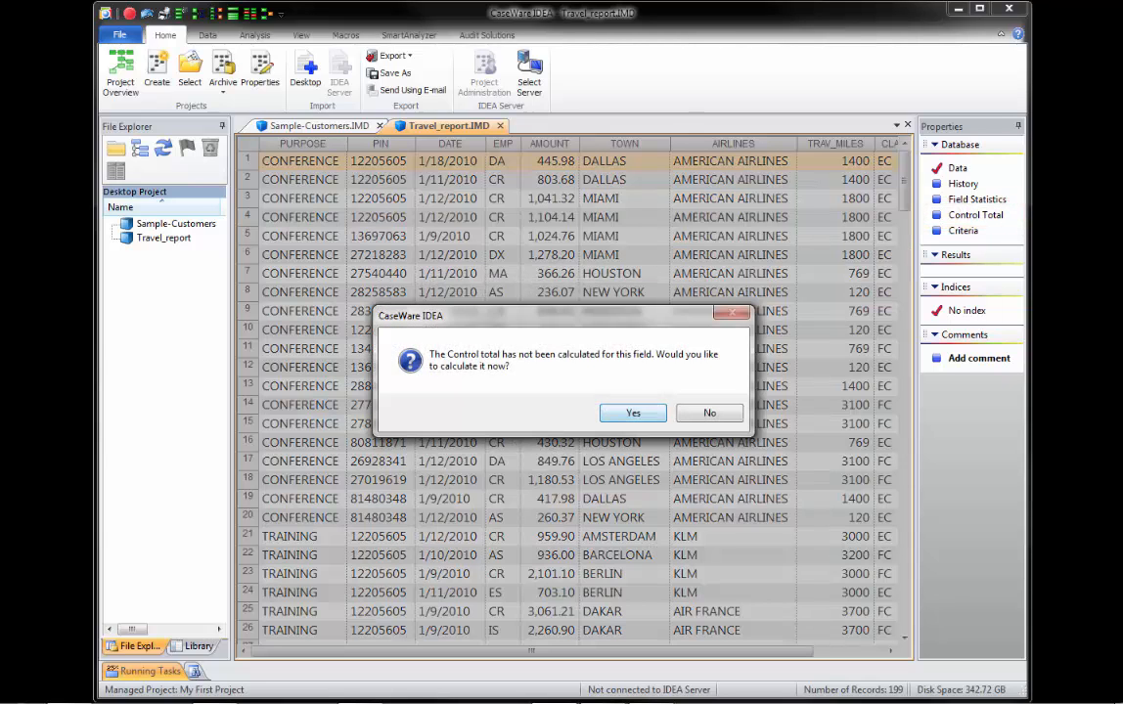
pyautogui.click(632, 413)
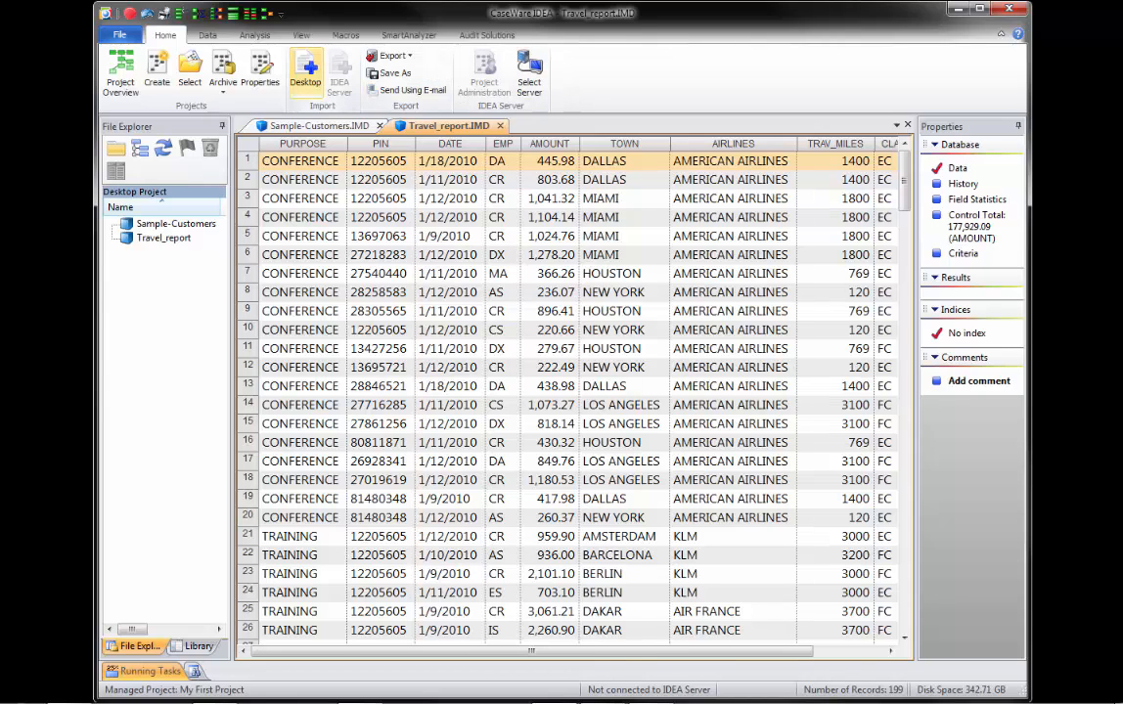
# Step: Start another desktop import in the Print Report and Adobe PDF format with Travel_report.prn as the source file
pyautogui.click(305, 69)
pyautogui.click(441, 287)
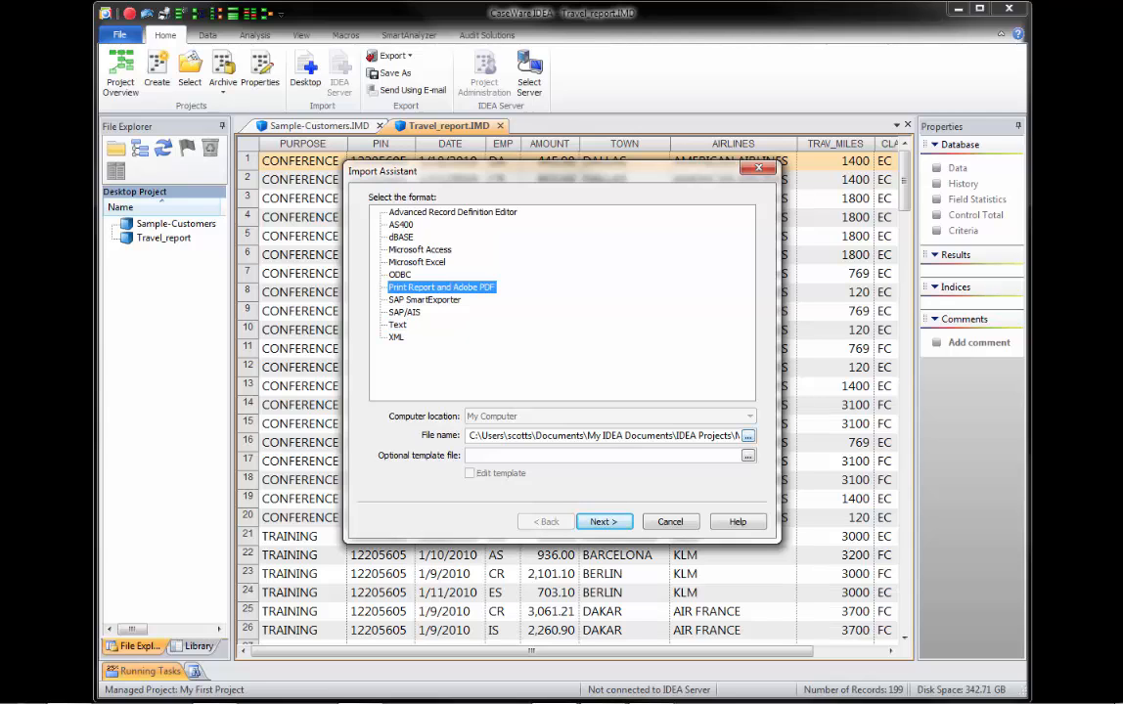
pyautogui.click(748, 436)
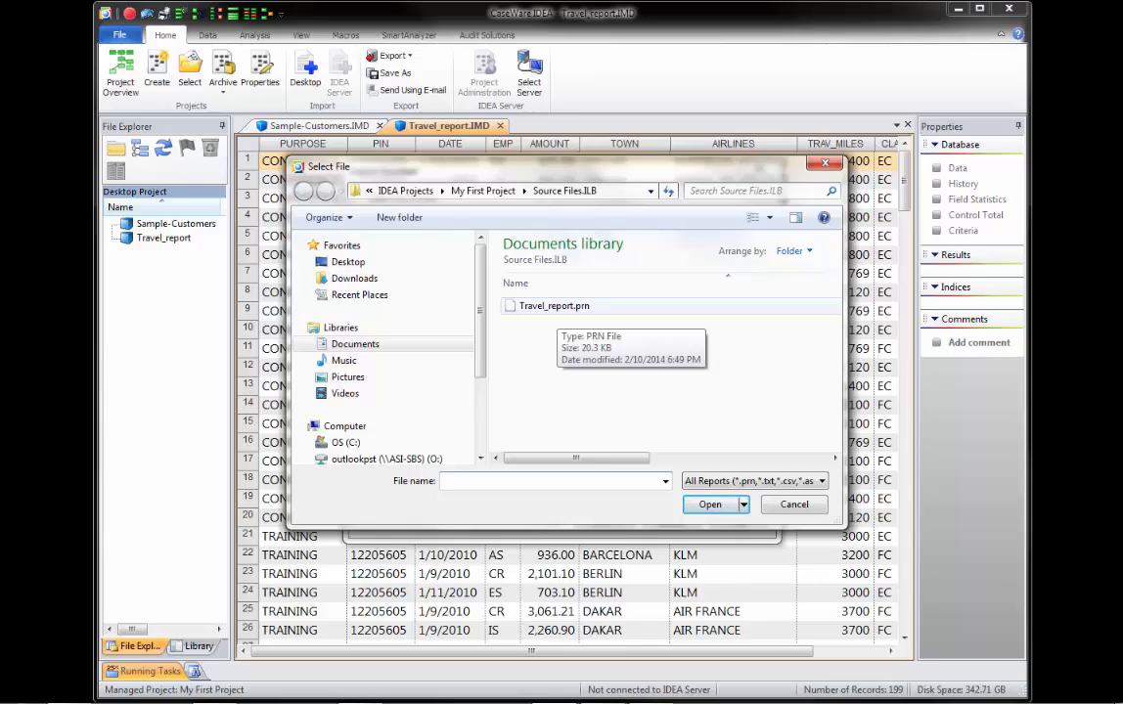
pyautogui.click(553, 306)
pyautogui.click(710, 504)
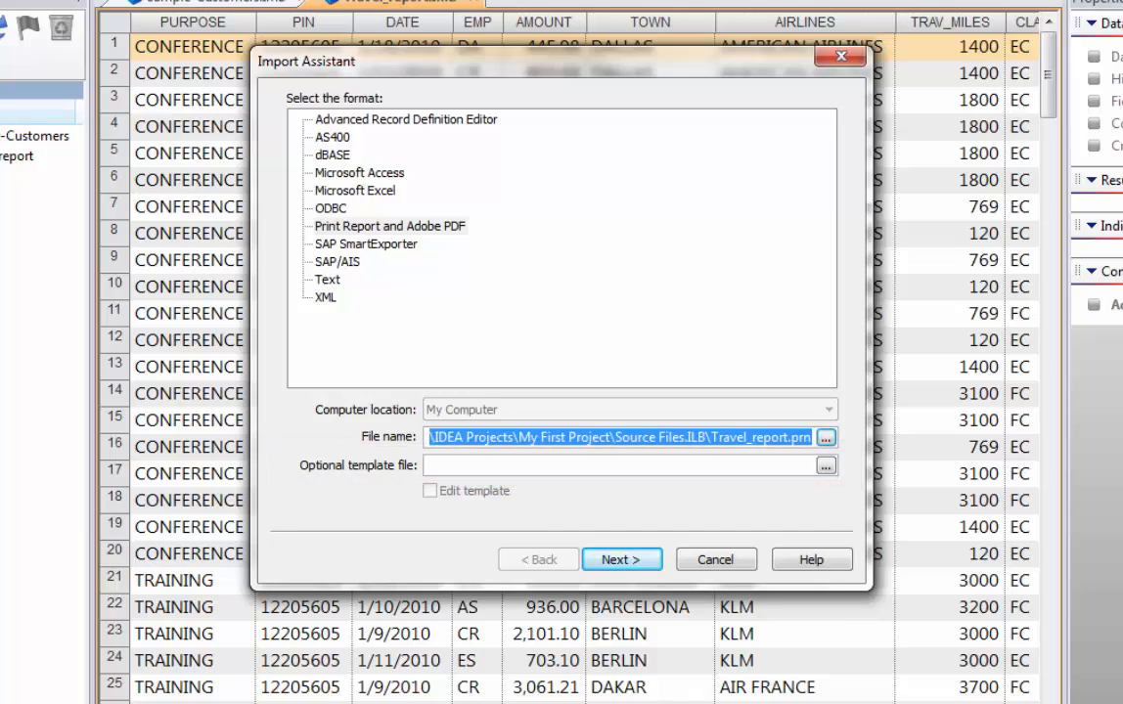
# Step: Apply the Travel_report.jpm template to the import with template editing enabled, and open the report in Report Reader
pyautogui.click(827, 466)
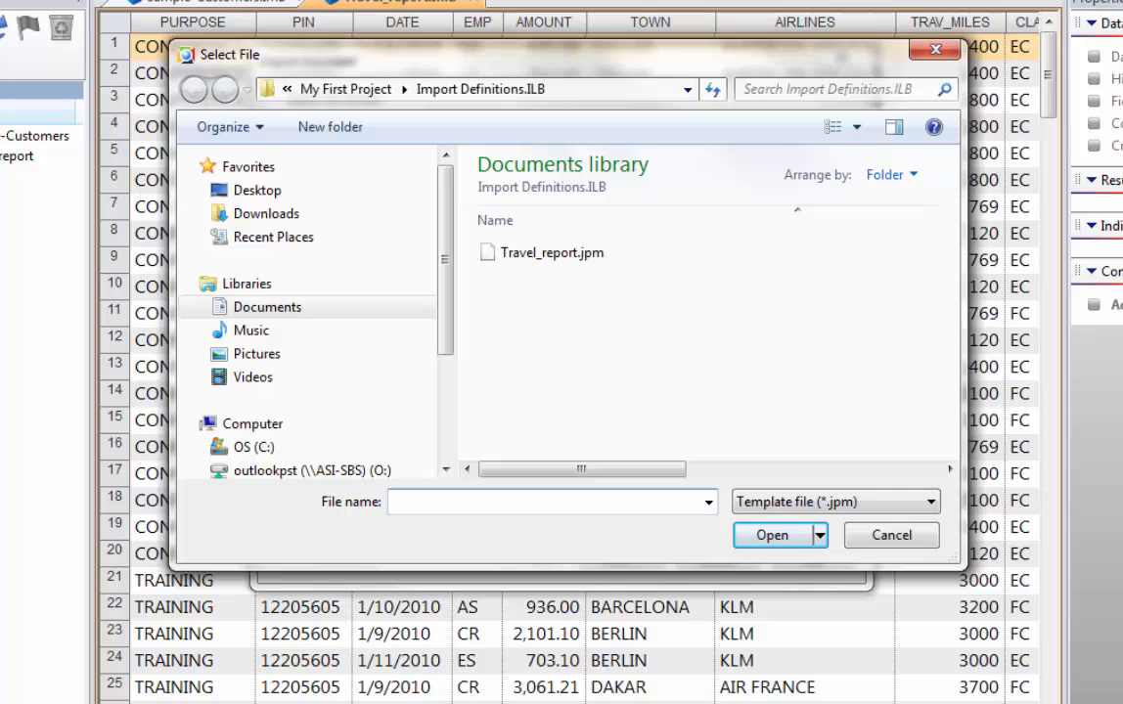
pyautogui.click(552, 253)
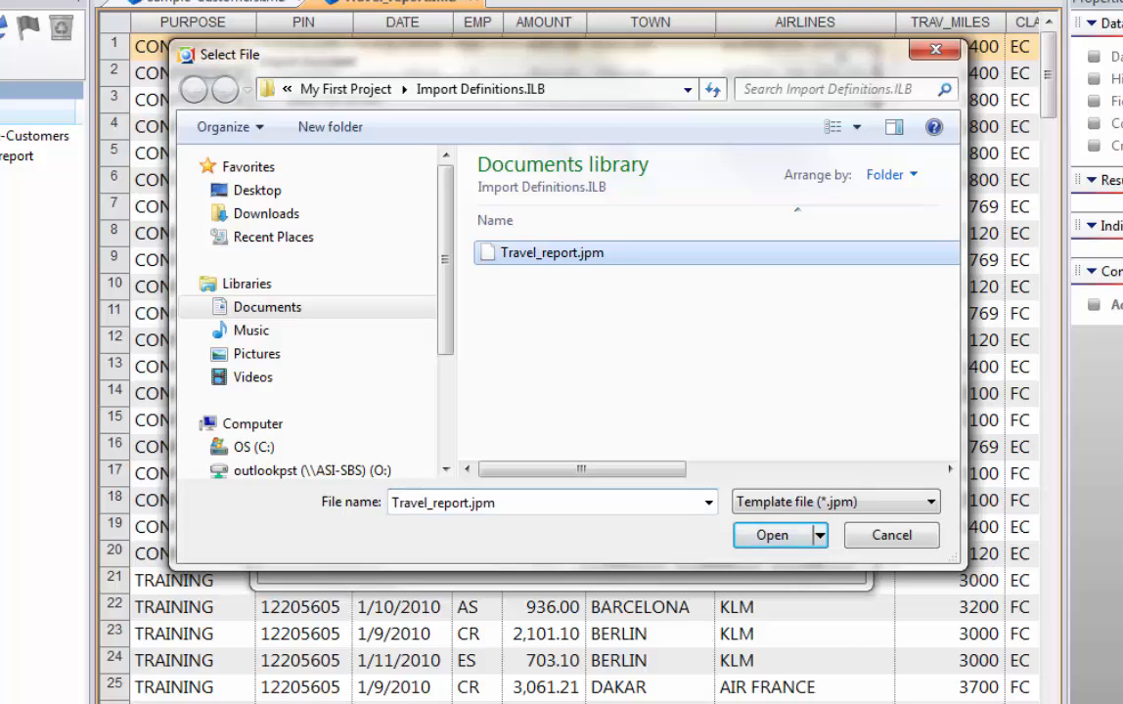
pyautogui.click(772, 535)
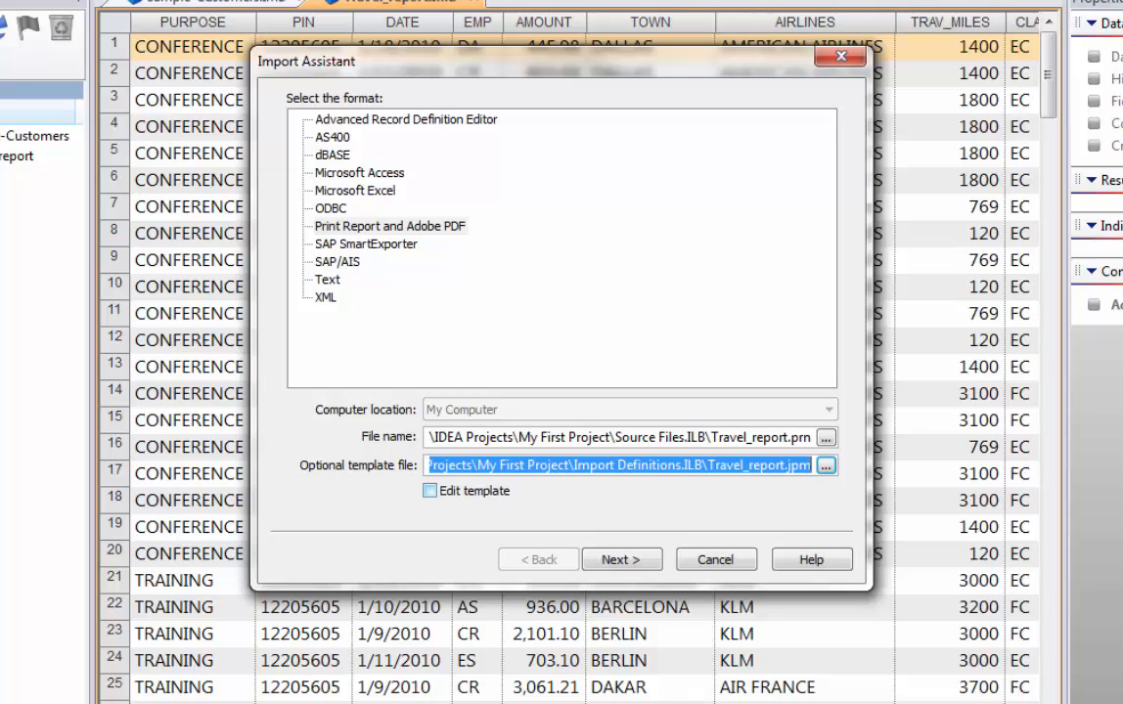
pyautogui.click(431, 491)
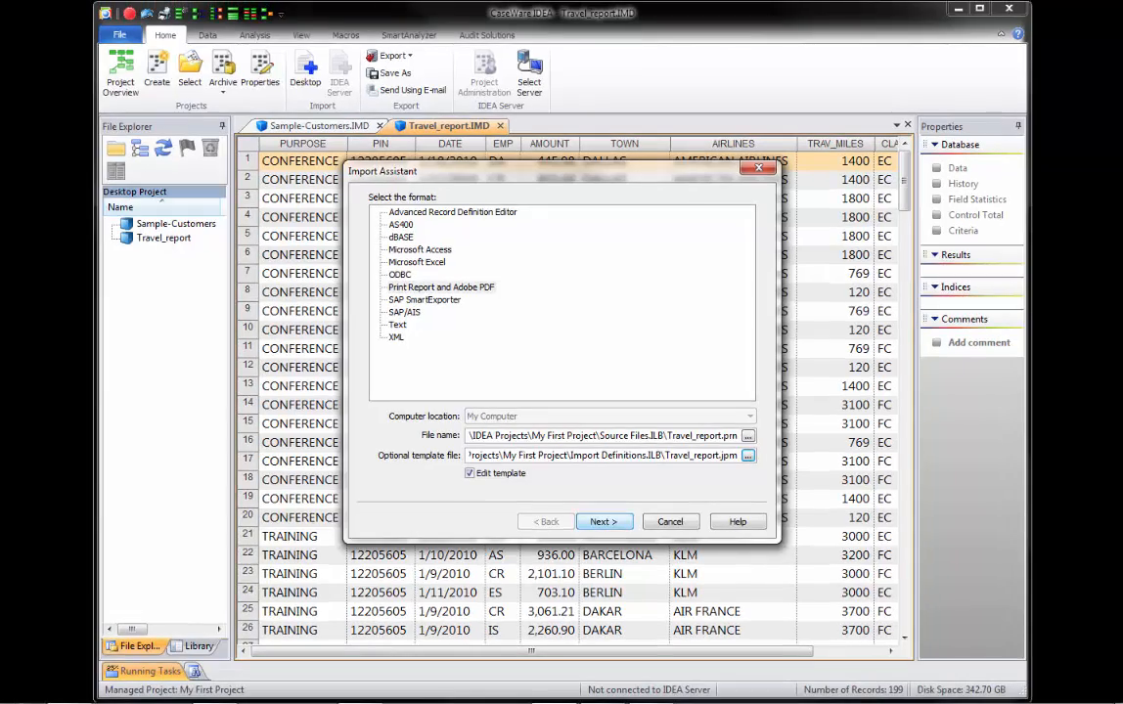
pyautogui.click(603, 523)
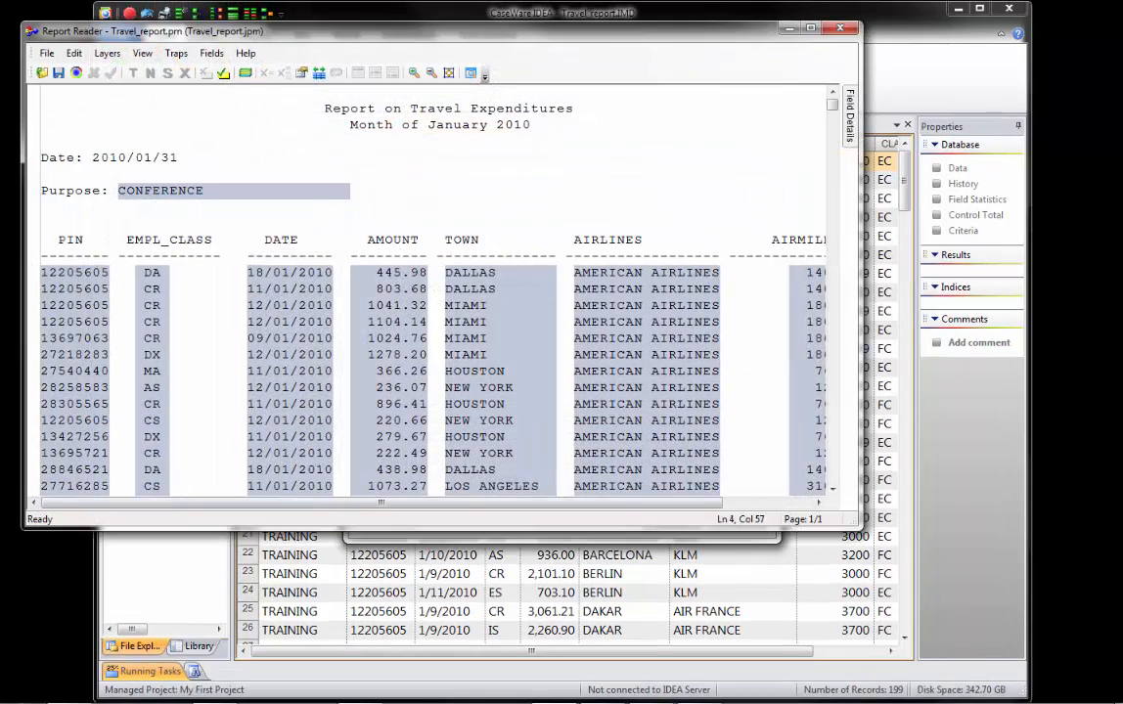
# Step: Reposition and enlarge the Report Reader window, and check the template's fields for truncated data
pyautogui.moveTo(509, 32); pyautogui.dragTo(536, 28)
pyautogui.moveTo(587, 29); pyautogui.dragTo(605, 31)
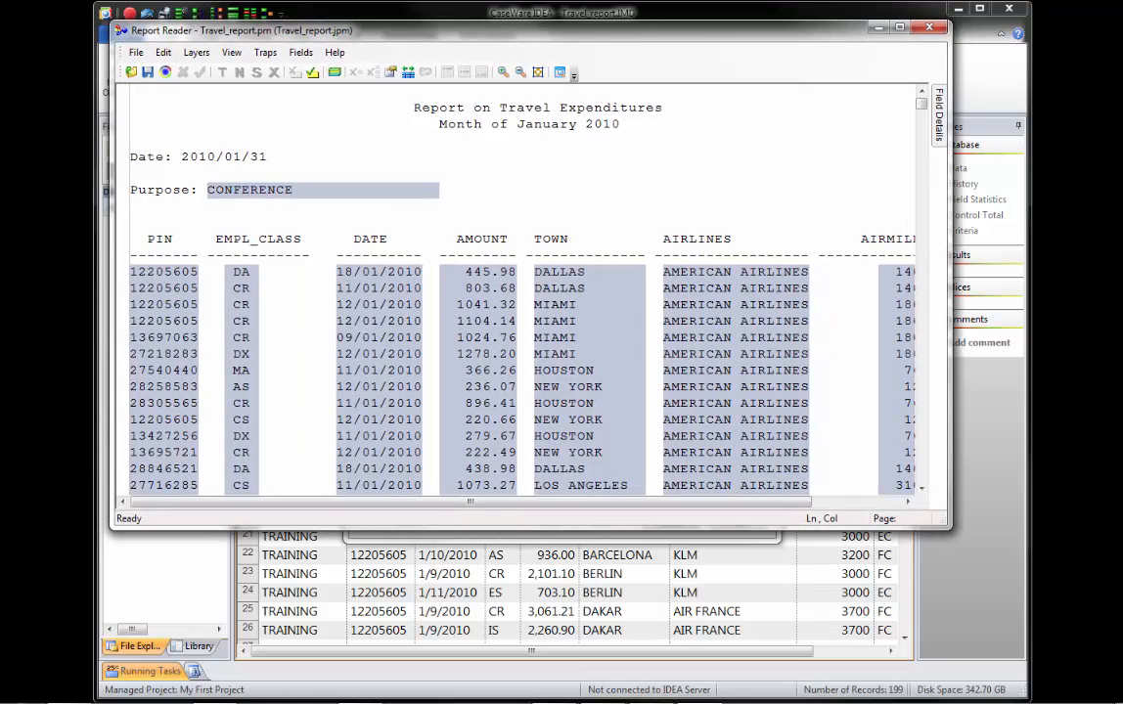
pyautogui.moveTo(950, 528); pyautogui.dragTo(1014, 673)
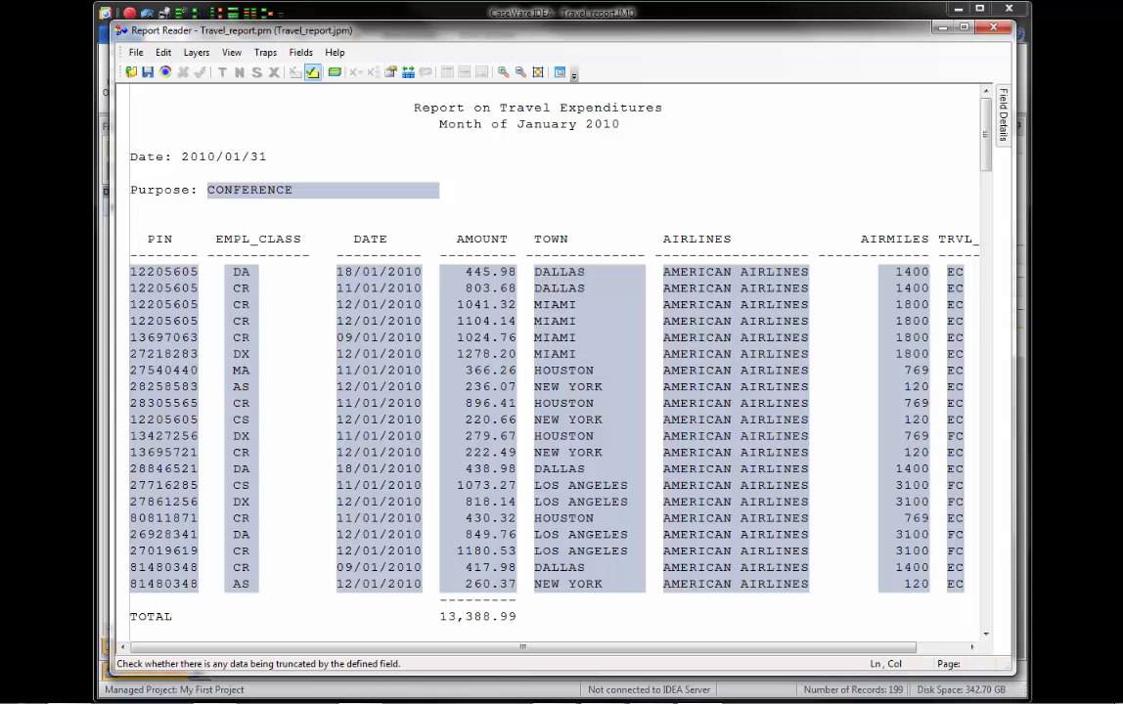
pyautogui.click(312, 72)
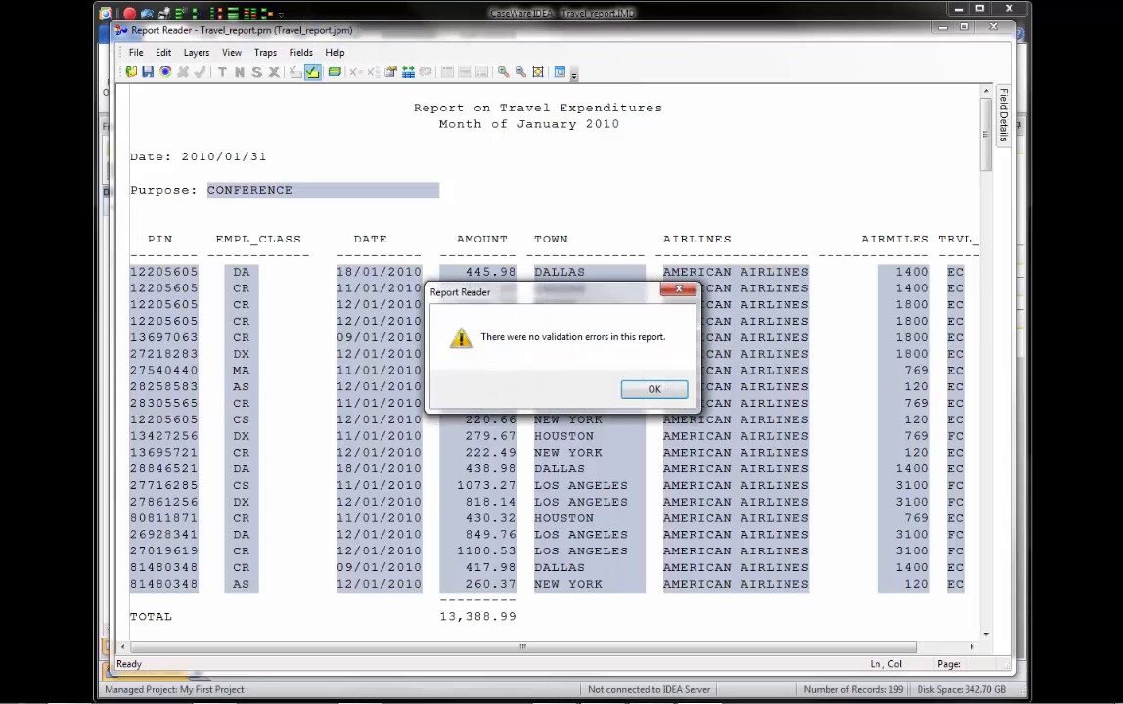
pyautogui.press('Return')
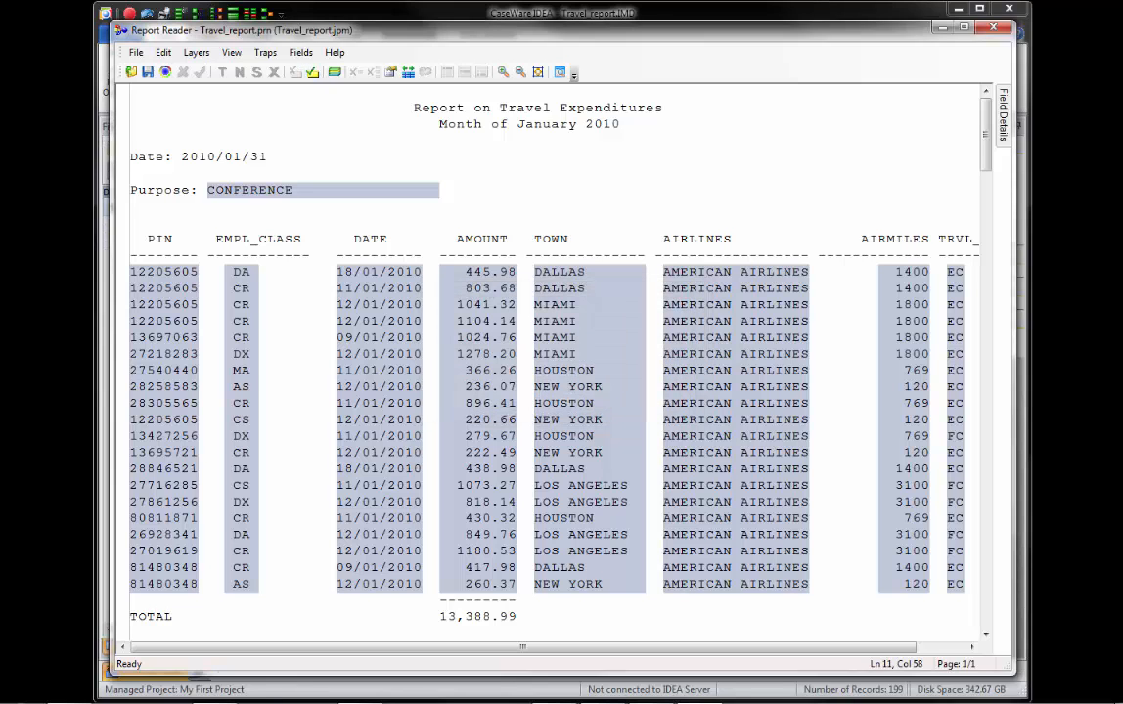
# Step: Preview the extracted records across all columns, and close the preview
pyautogui.click(560, 73)
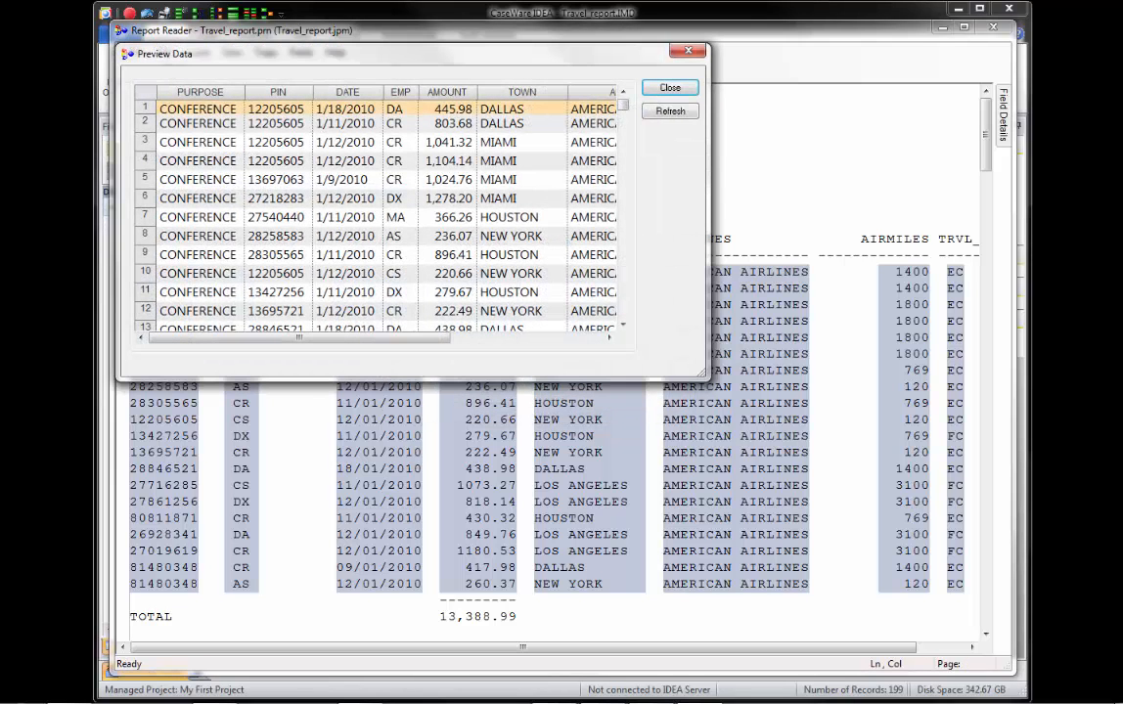
pyautogui.moveTo(708, 375); pyautogui.dragTo(940, 374)
pyautogui.moveTo(855, 106); pyautogui.dragTo(854, 122)
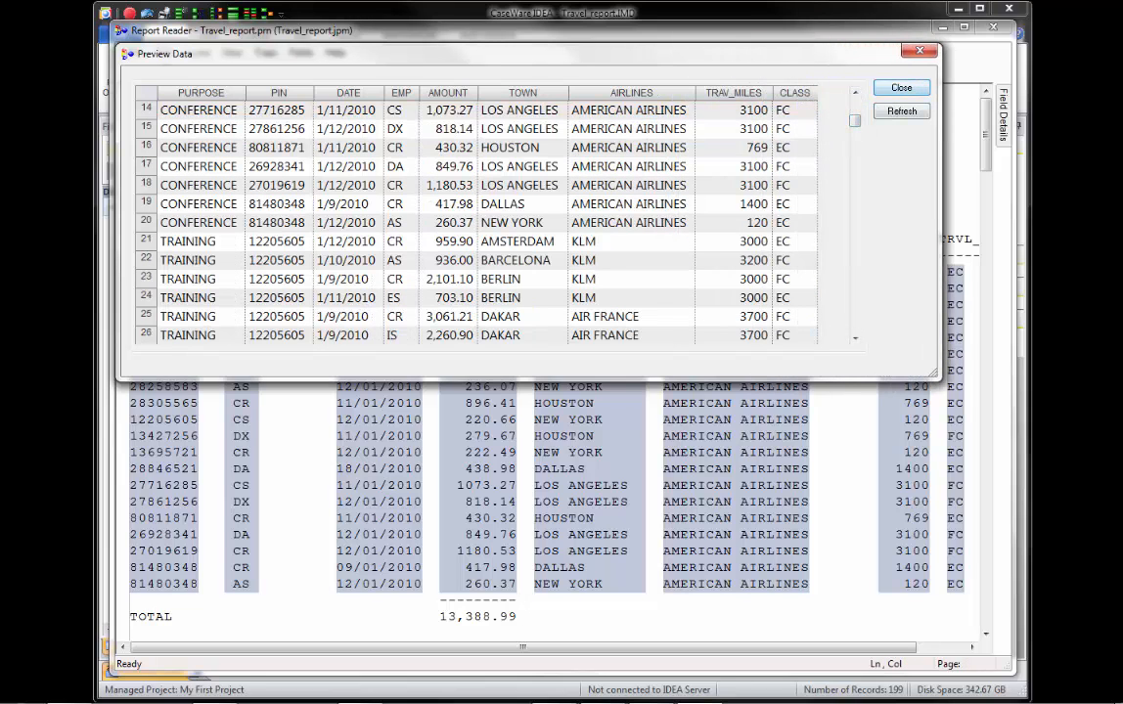
pyautogui.click(901, 88)
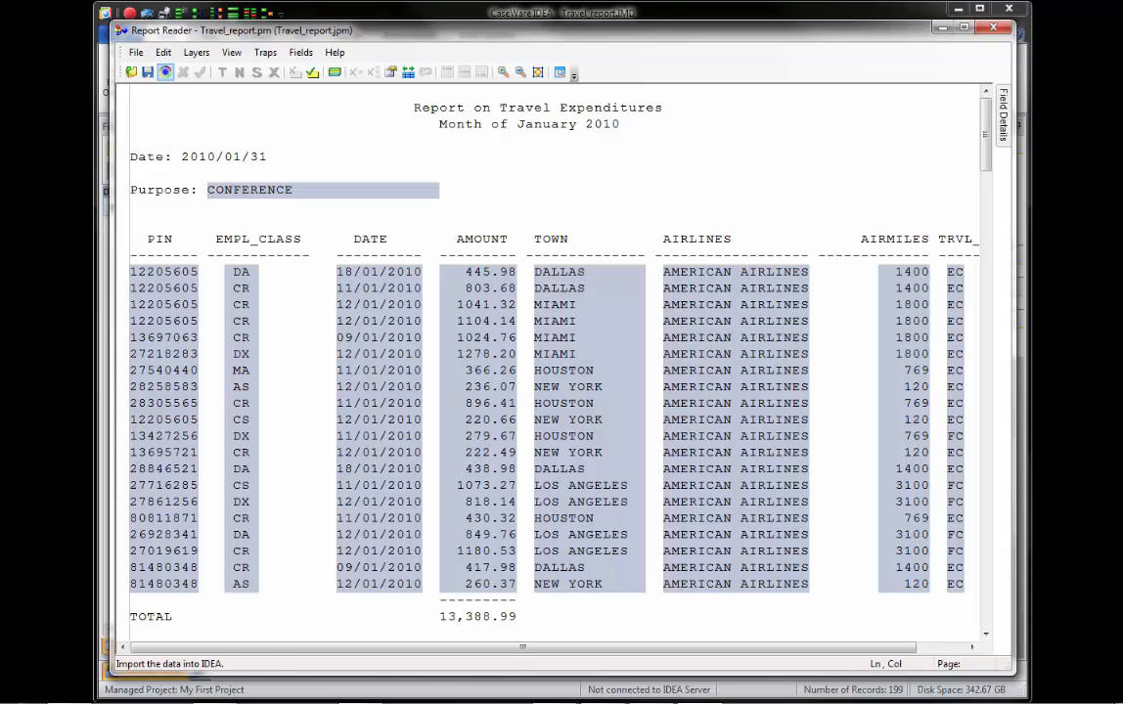
# Step: Import the report data into IDEA as a database named "Travel_report run 2"
pyautogui.click(165, 71)
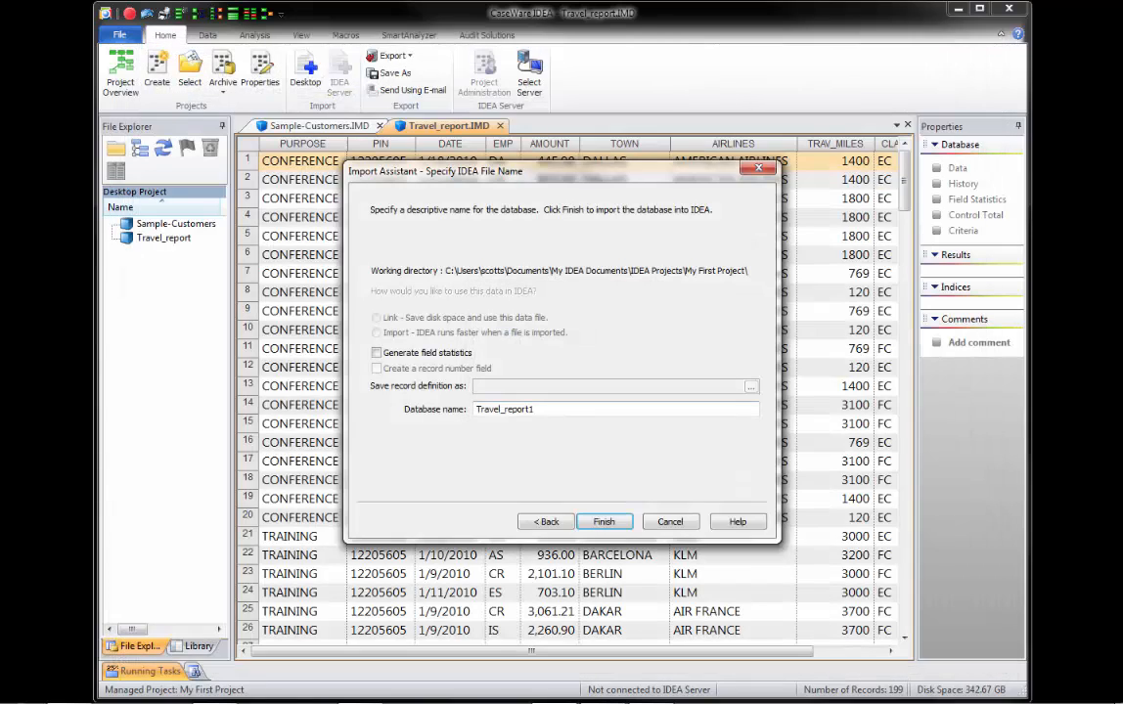
pyautogui.press('BackSpace')
pyautogui.write('run 2')
pyautogui.press('Return')
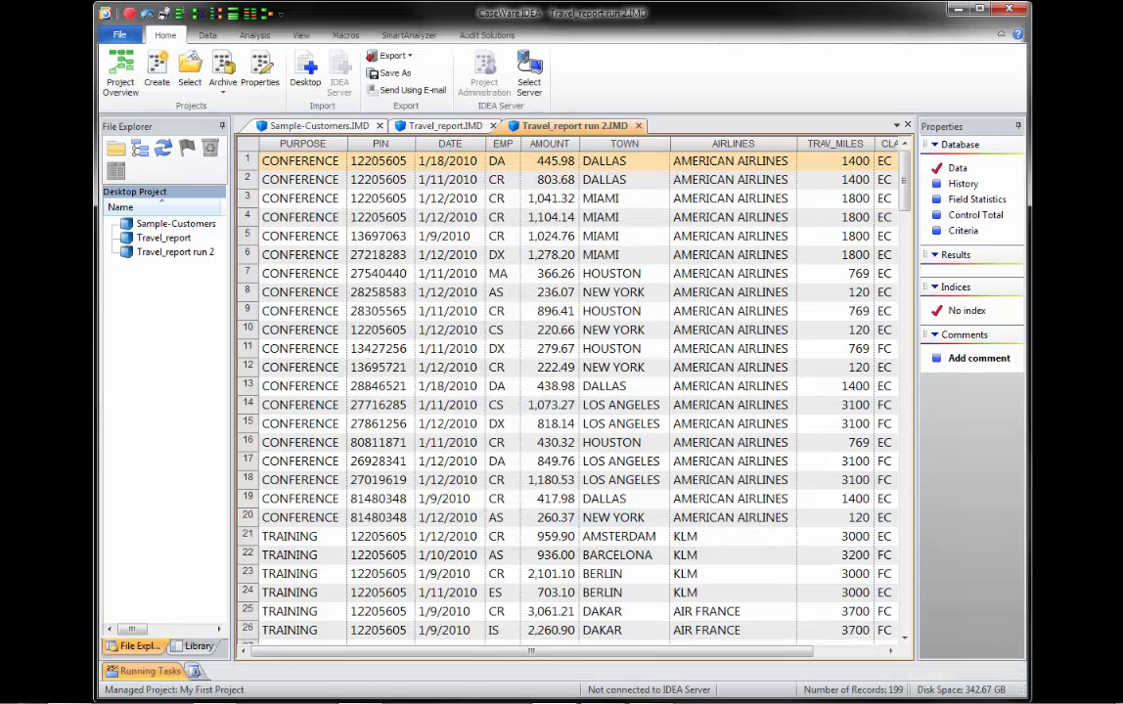